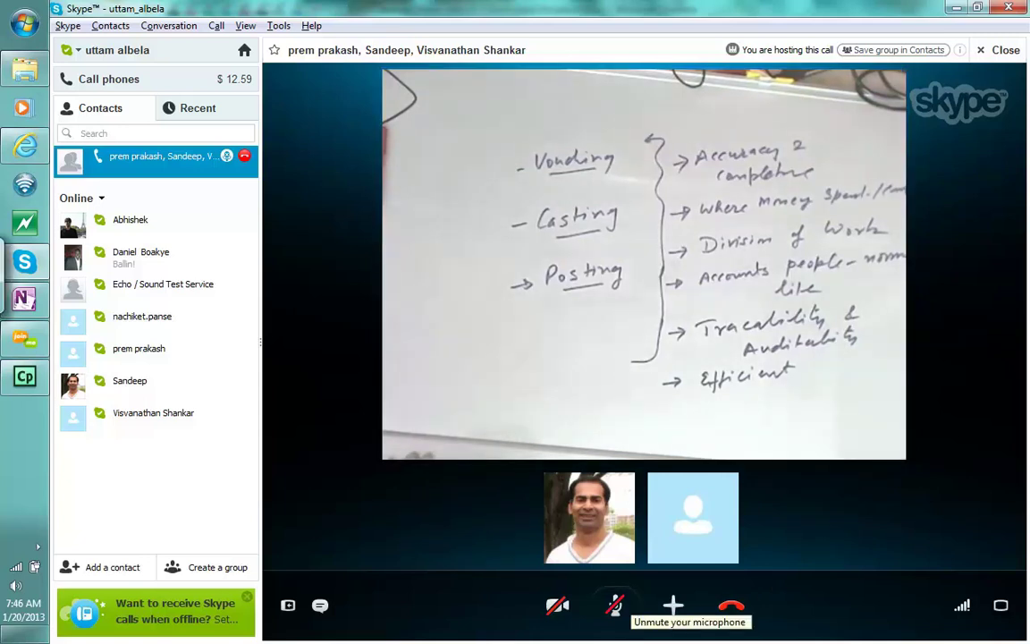
Step: Unmute the microphone in the Skype call and switch to OneNote, going back to the "Discussion of Assignment" slide
{"action": "left_click", "coordinate": [613, 605]}
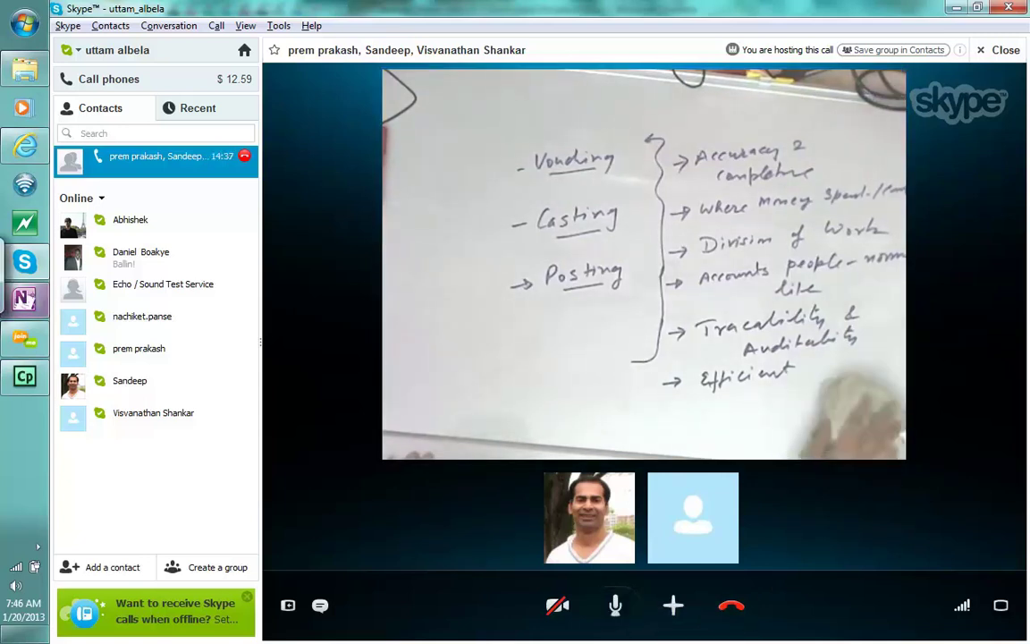
{"action": "key", "text": "alt+Tab"}
{"action": "scroll", "coordinate": [429, 313], "scroll_direction": "up", "scroll_amount": 10}
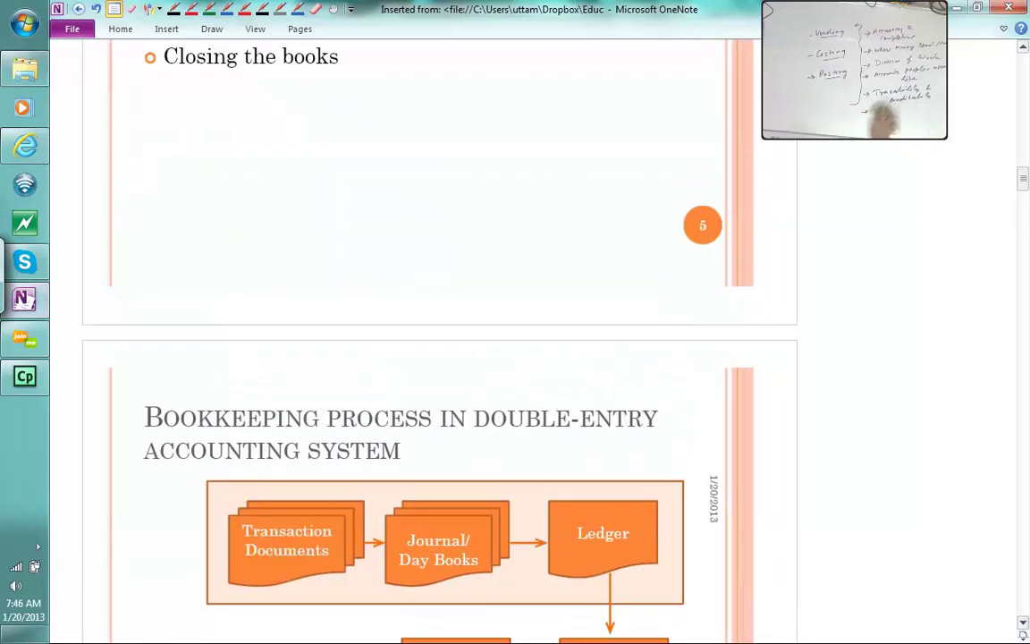
{"action": "scroll", "coordinate": [821, 447], "scroll_direction": "up", "scroll_amount": 12}
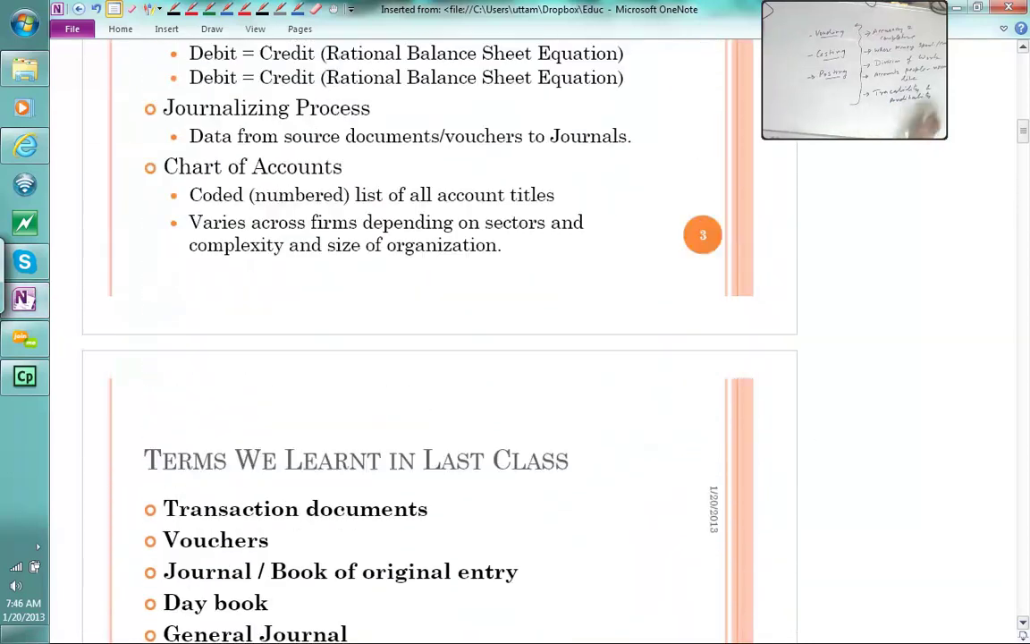
{"action": "scroll", "coordinate": [821, 447], "scroll_direction": "up", "scroll_amount": 10}
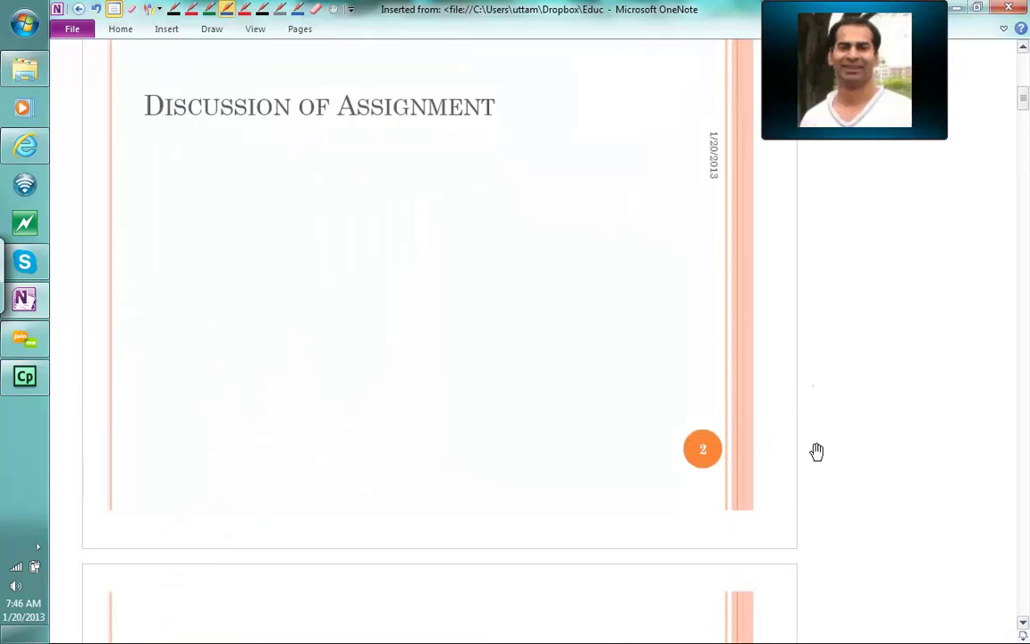
{"action": "mouse_move", "coordinate": [798, 415]}
{"action": "left_mouse_down"}
{"action": "mouse_move", "coordinate": [816, 495]}
{"action": "mouse_move", "coordinate": [800, 418]}
{"action": "left_mouse_up"}
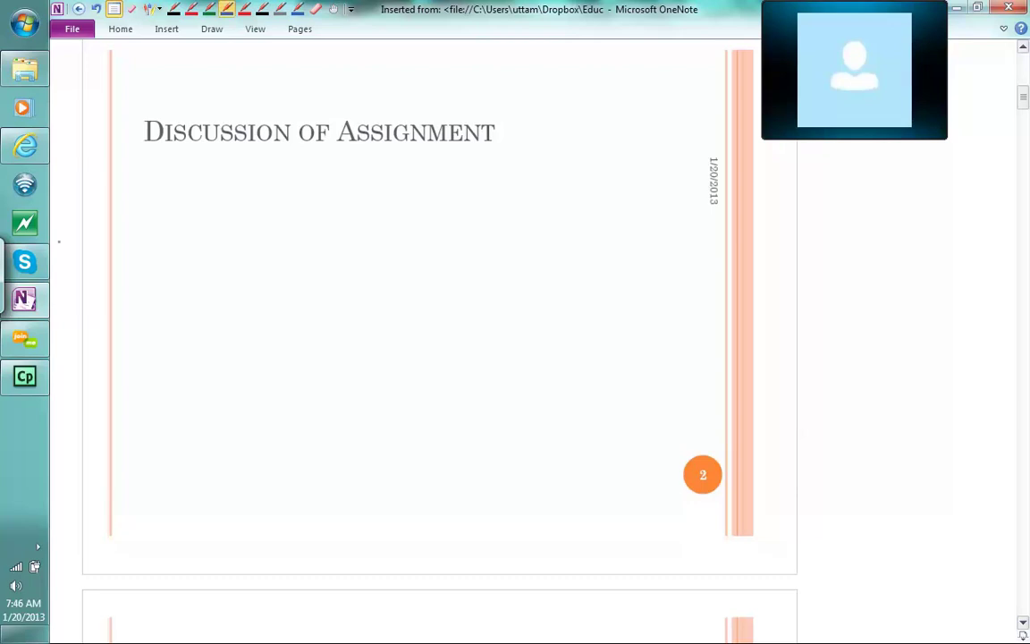
Step: Switch to Windows Explorer, maximize it, and open the Submission folder inside the Lecture 3 slides folder
{"action": "left_click", "coordinate": [25, 69]}
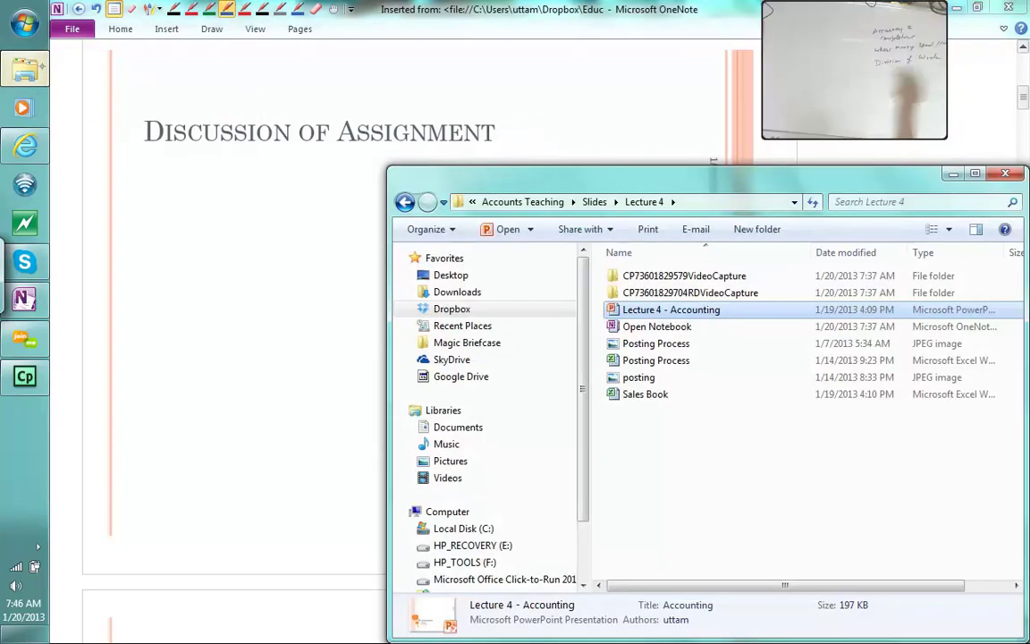
{"action": "left_click", "coordinate": [974, 172]}
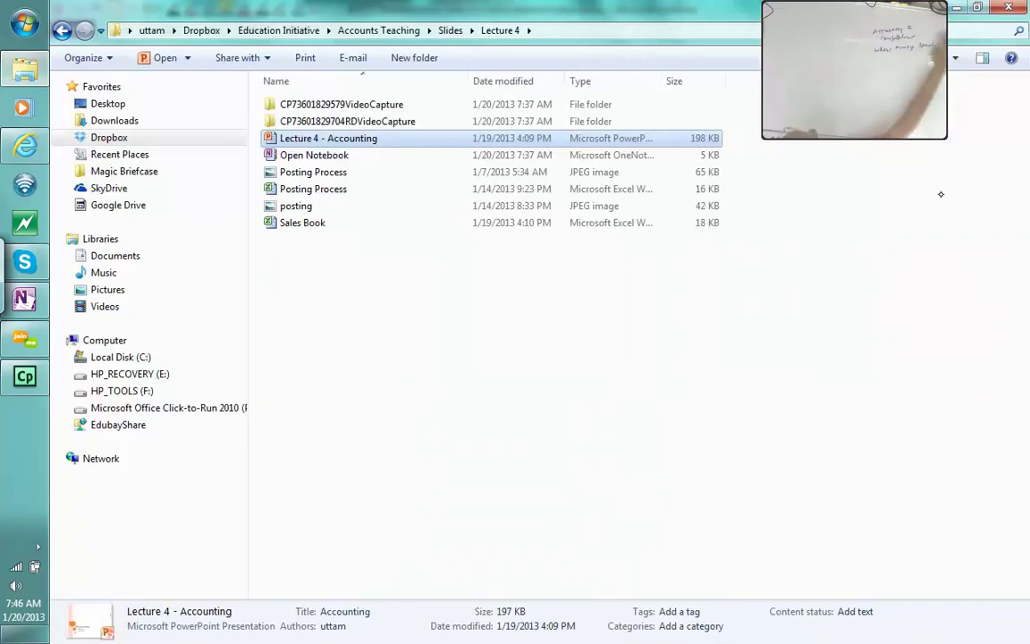
{"action": "left_click", "coordinate": [450, 30]}
{"action": "double_click", "coordinate": [328, 155]}
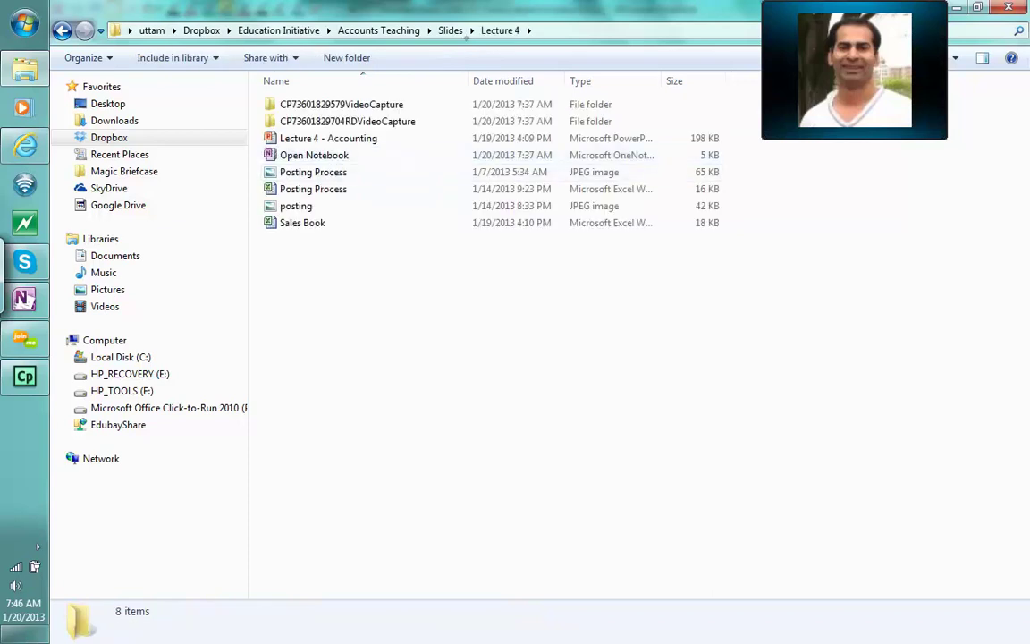
{"action": "left_click", "coordinate": [450, 30]}
{"action": "double_click", "coordinate": [334, 137]}
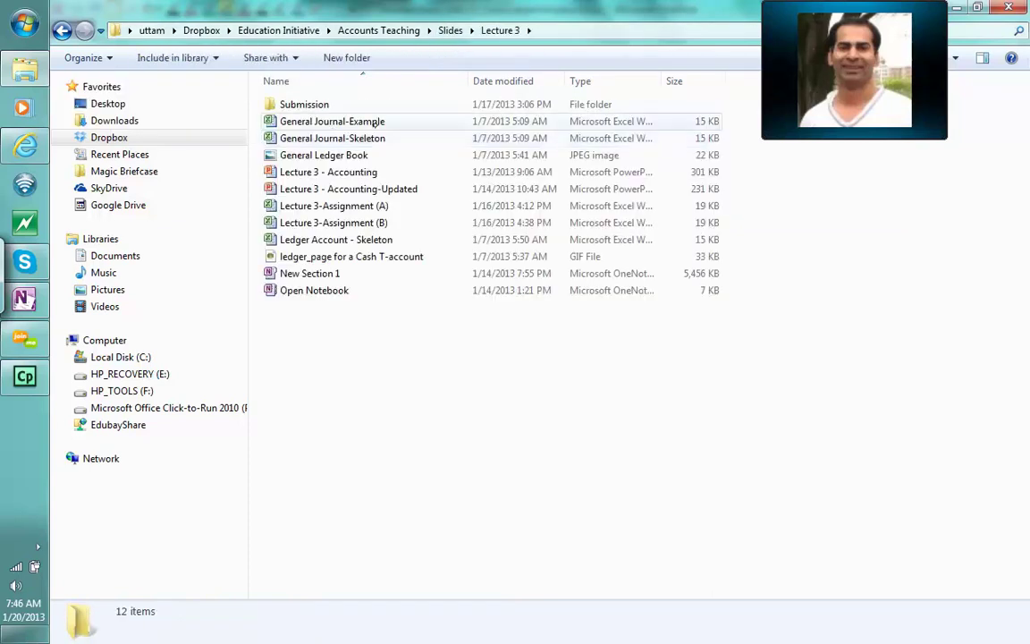
{"action": "double_click", "coordinate": [333, 103]}
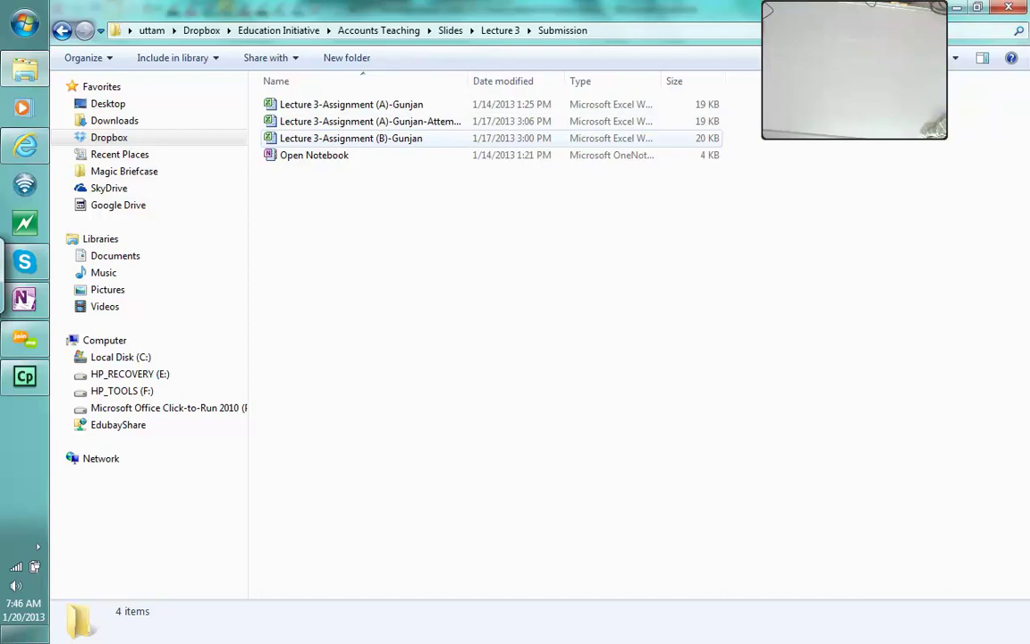
{"action": "key", "text": "ctrl+a"}
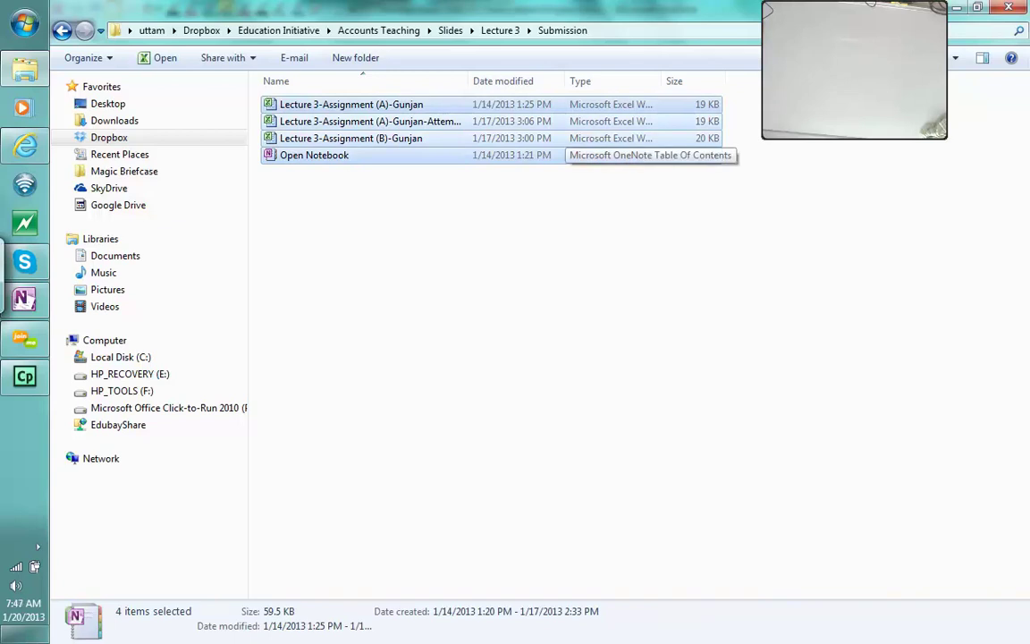
{"action": "left_click", "coordinate": [657, 159]}
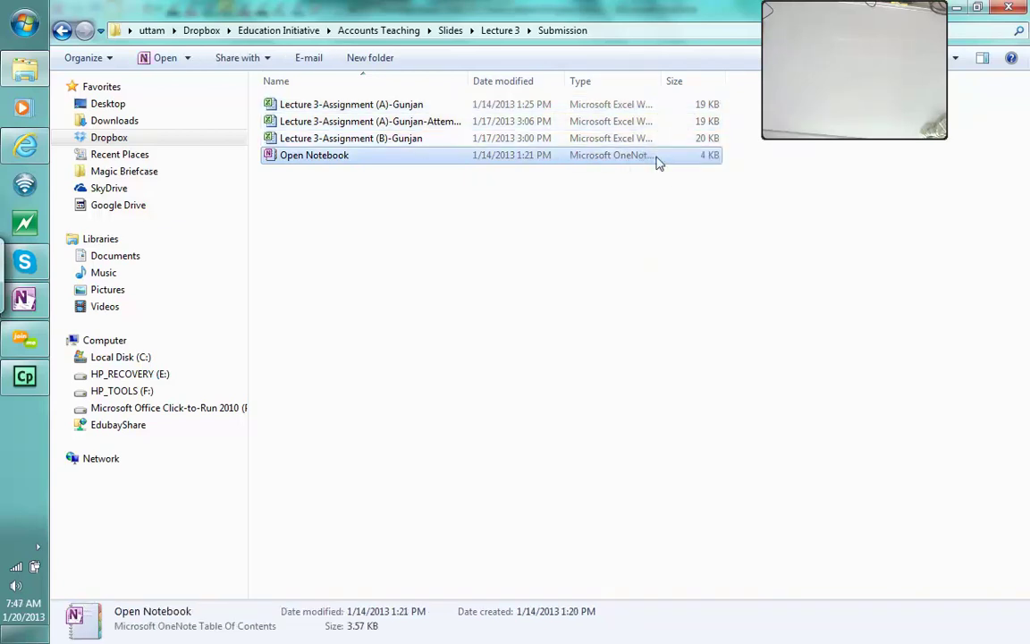
{"action": "left_click", "coordinate": [611, 236]}
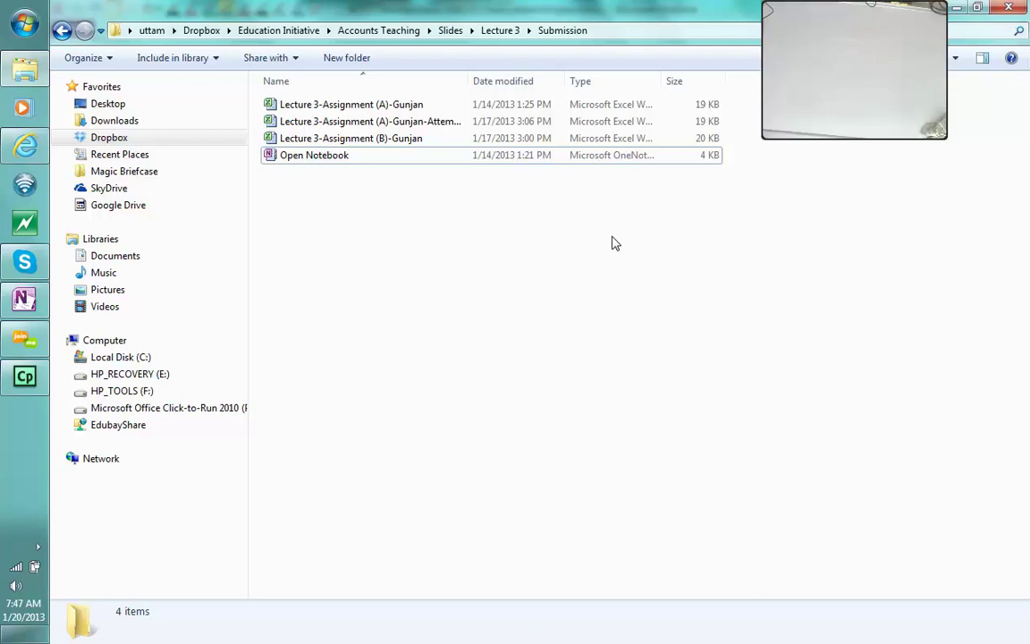
{"action": "left_click", "coordinate": [24, 261]}
{"action": "mouse_move", "coordinate": [25, 297]}
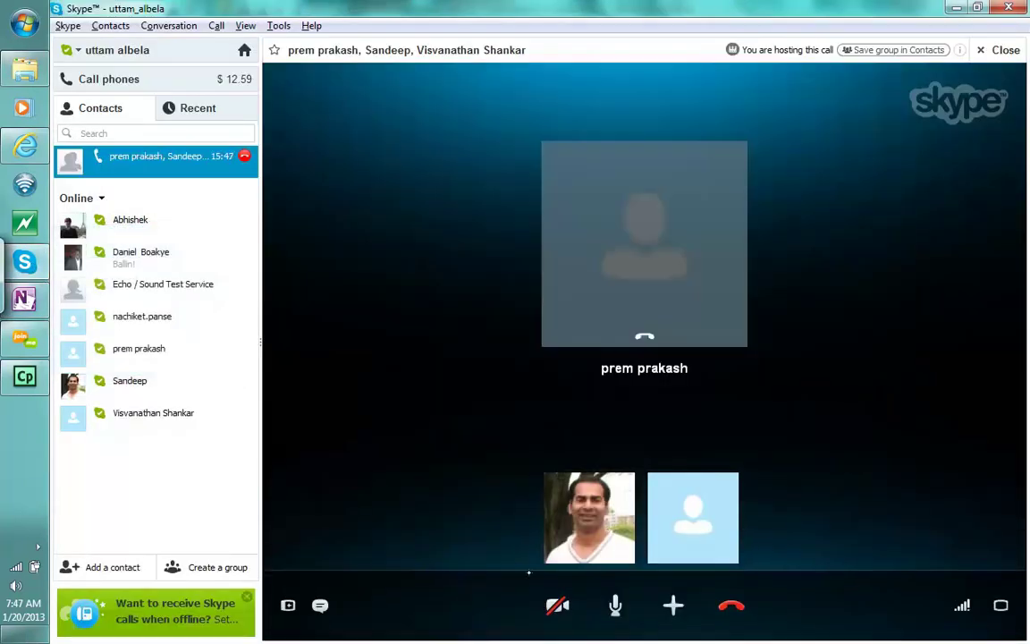
{"action": "left_click", "coordinate": [40, 260]}
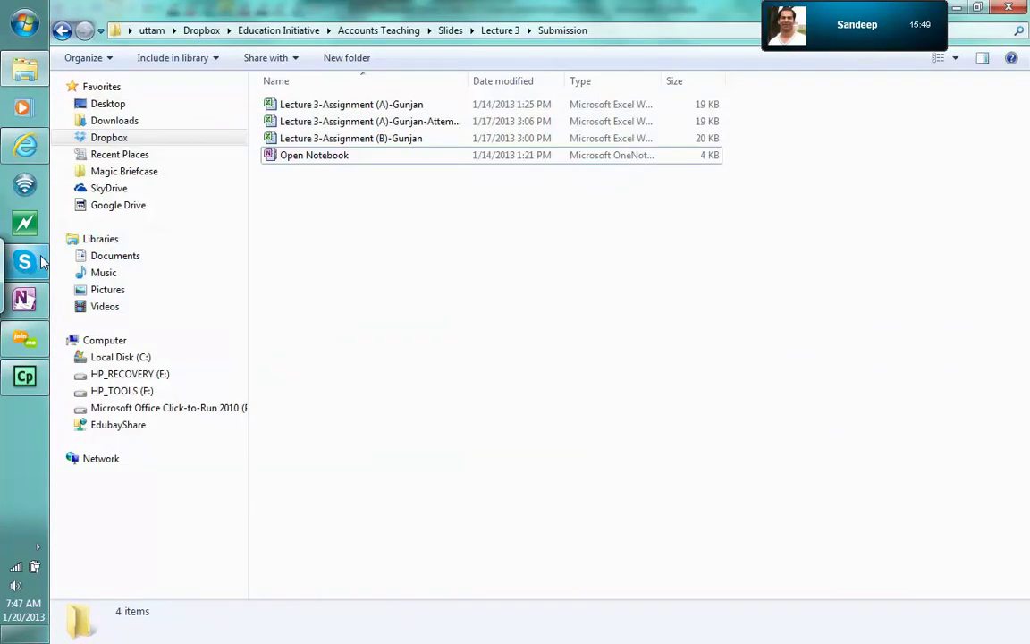
Step: Open the Attempt 2 workbook of Lecture 3-Assignment (A) in Excel and maximize its window
{"action": "double_click", "coordinate": [432, 122]}
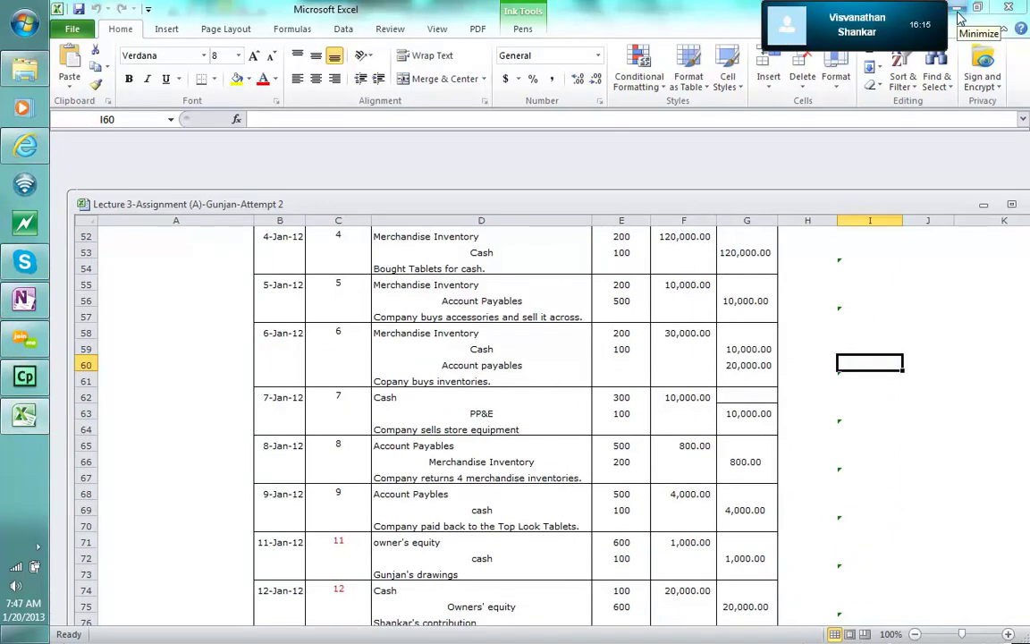
{"action": "left_click", "coordinate": [1011, 204]}
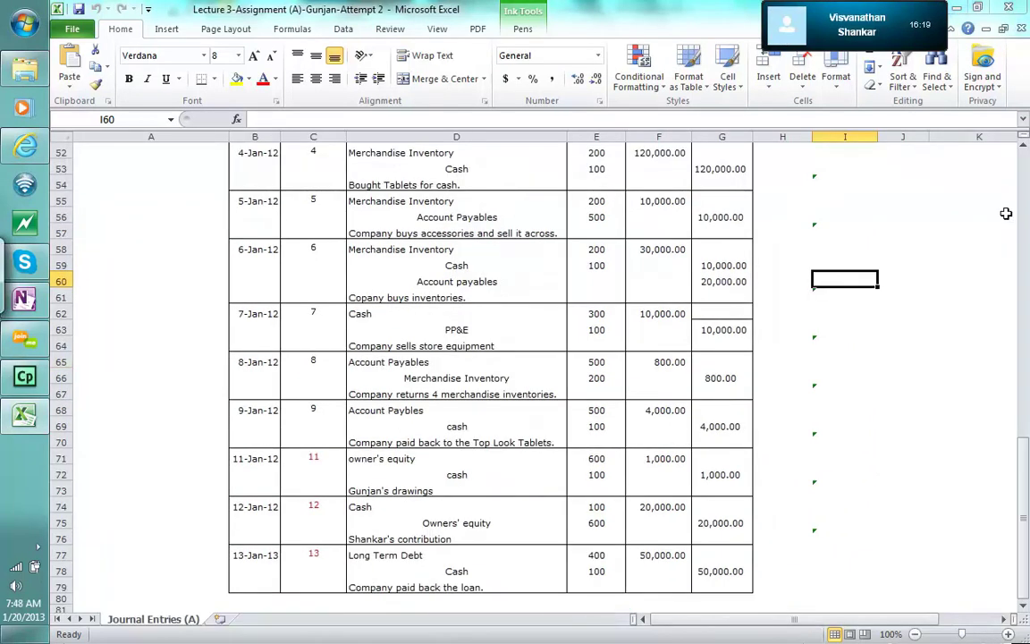
Step: Review the January transaction list and the assignment instructions alongside the general journal entries on the Journal Entries (A) sheet
{"action": "left_click_drag", "start_coordinate": [1027, 455], "coordinate": [1027, 303]}
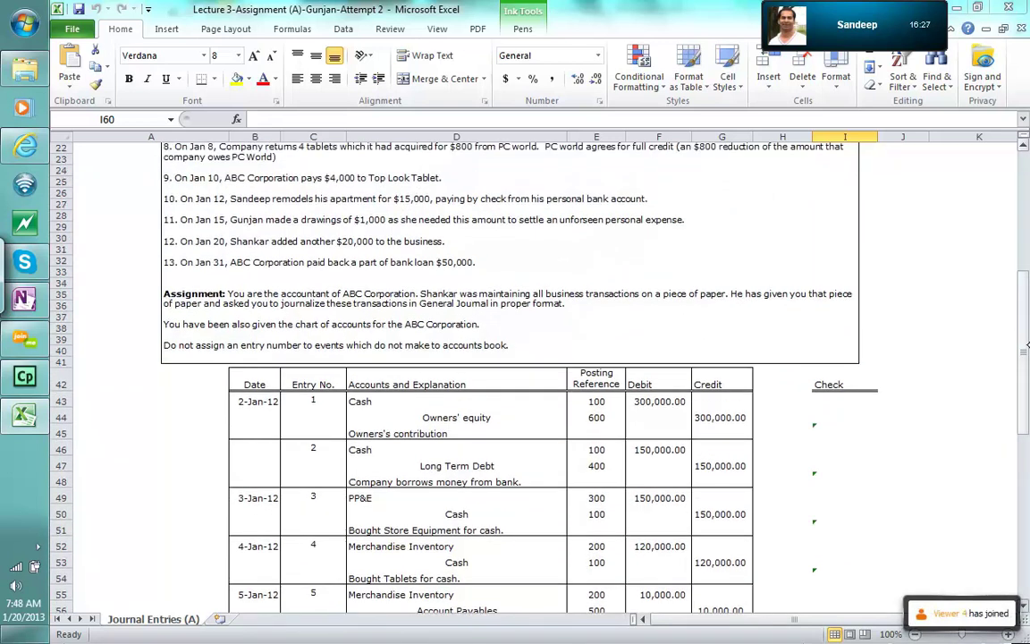
{"action": "left_click_drag", "start_coordinate": [1027, 350], "coordinate": [1027, 489]}
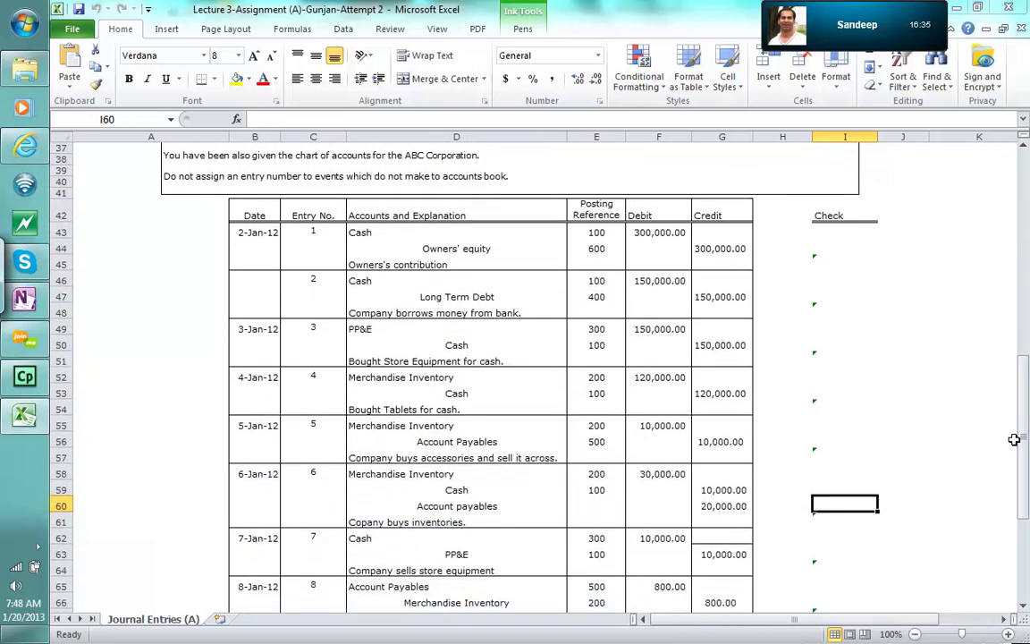
{"action": "left_click_drag", "start_coordinate": [1024, 420], "coordinate": [1023, 442]}
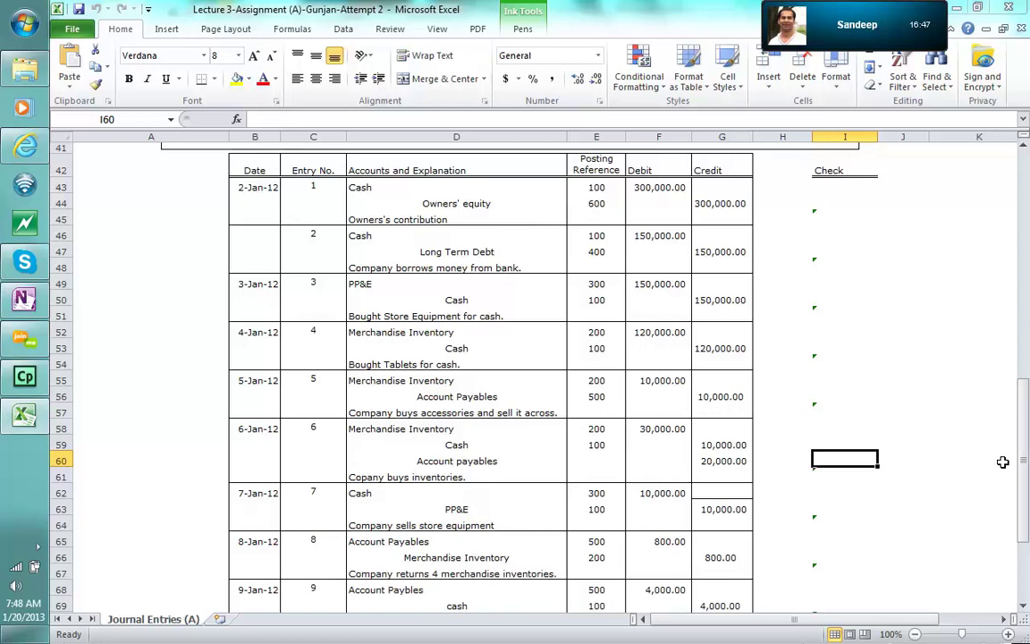
{"action": "left_click_drag", "start_coordinate": [1023, 461], "coordinate": [1015, 233]}
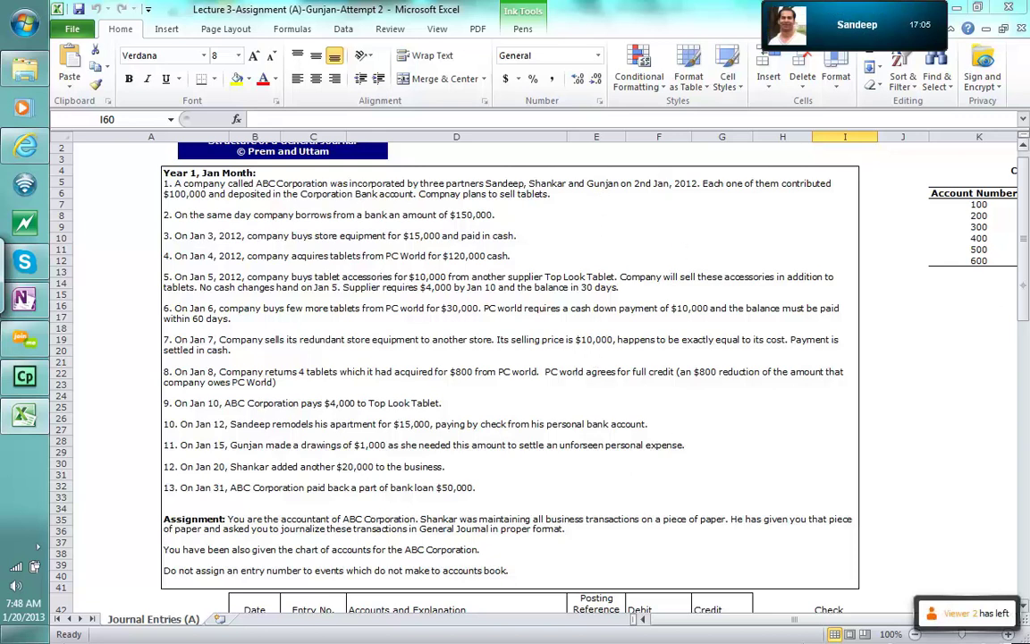
{"action": "mouse_move", "coordinate": [1022, 268]}
{"action": "left_mouse_down"}
{"action": "mouse_move", "coordinate": [1022, 298]}
{"action": "mouse_move", "coordinate": [1023, 279]}
{"action": "left_mouse_up"}
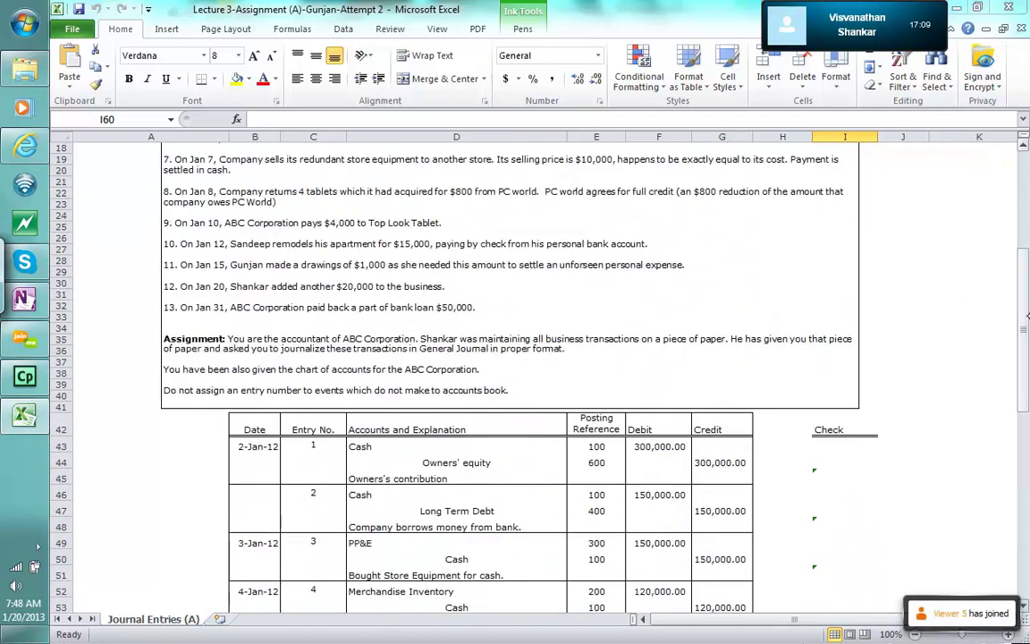
{"action": "scroll", "coordinate": [1027, 314], "scroll_direction": "up", "scroll_amount": 1}
{"action": "scroll", "coordinate": [1027, 352], "scroll_direction": "up", "scroll_amount": 4}
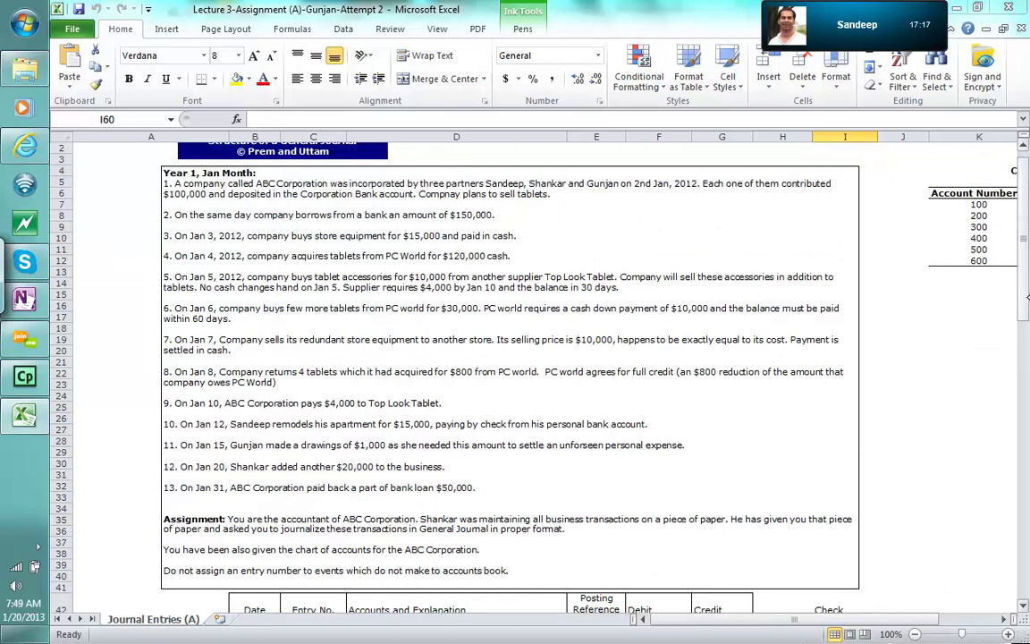
{"action": "scroll", "coordinate": [920, 268], "scroll_direction": "down", "scroll_amount": 13}
{"action": "mouse_move", "coordinate": [1025, 518]}
{"action": "left_mouse_down"}
{"action": "mouse_move", "coordinate": [1025, 534]}
{"action": "mouse_move", "coordinate": [1017, 510]}
{"action": "left_mouse_up"}
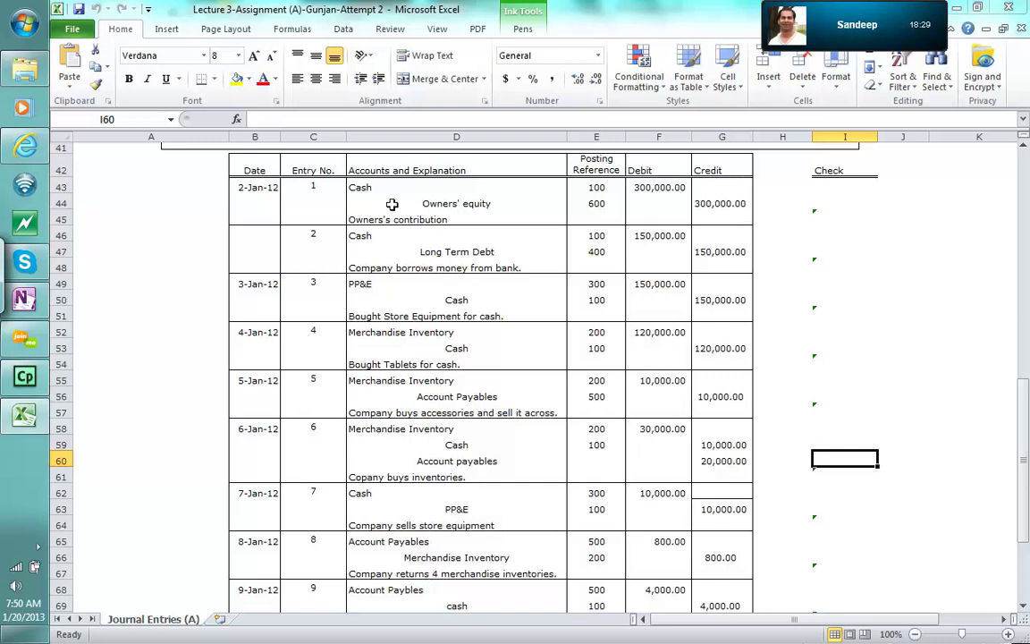
Step: Go through the debited account cells of entries 1 to 4, plus entry 1's credited account and its explanation
{"action": "left_click", "coordinate": [356, 185]}
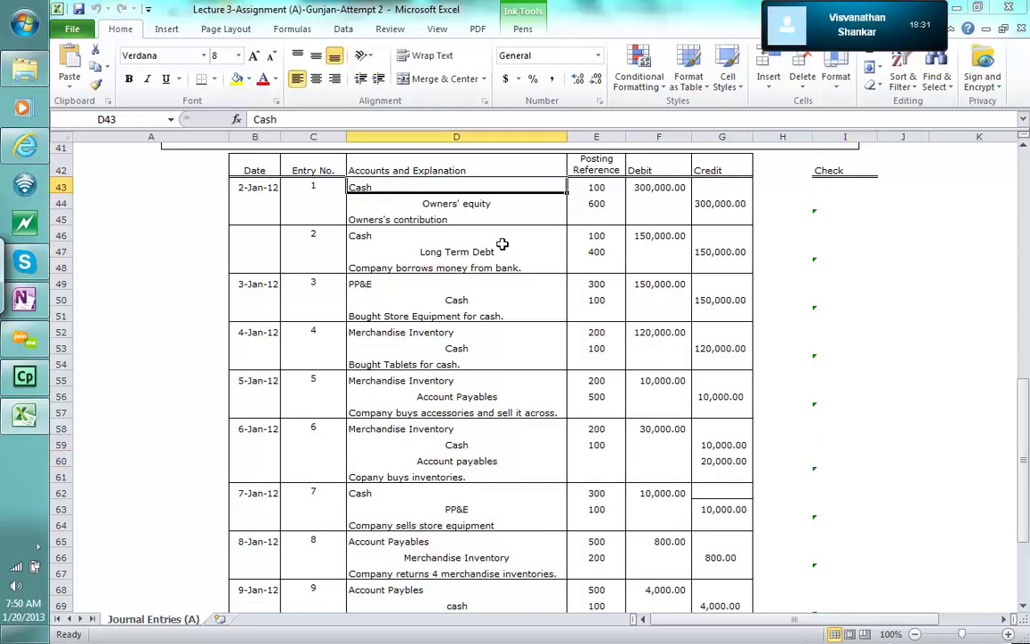
{"action": "left_click", "coordinate": [384, 234]}
{"action": "left_click", "coordinate": [362, 283]}
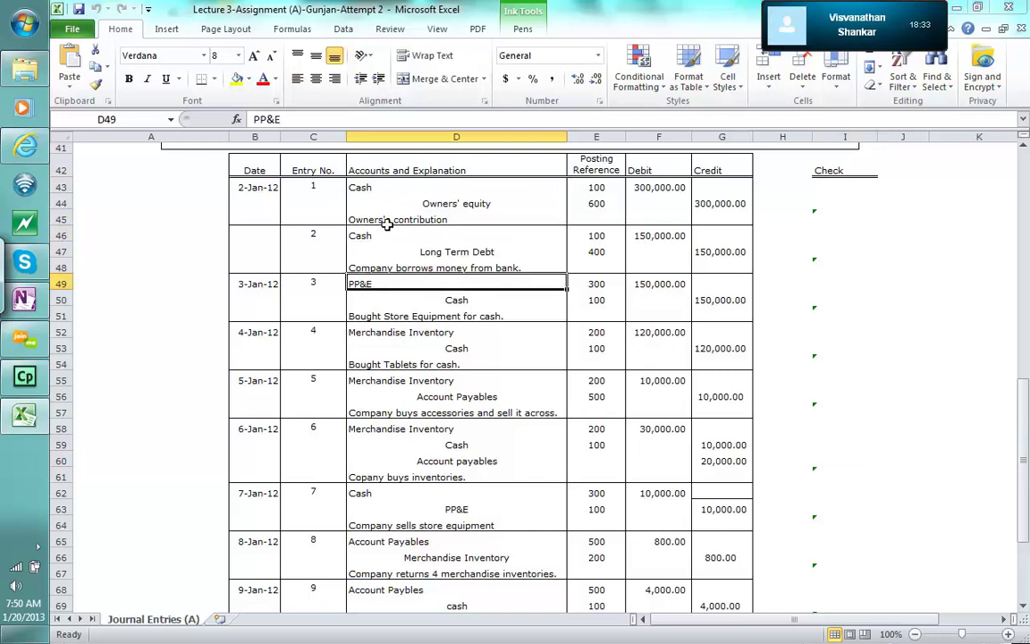
{"action": "left_click", "coordinate": [420, 332]}
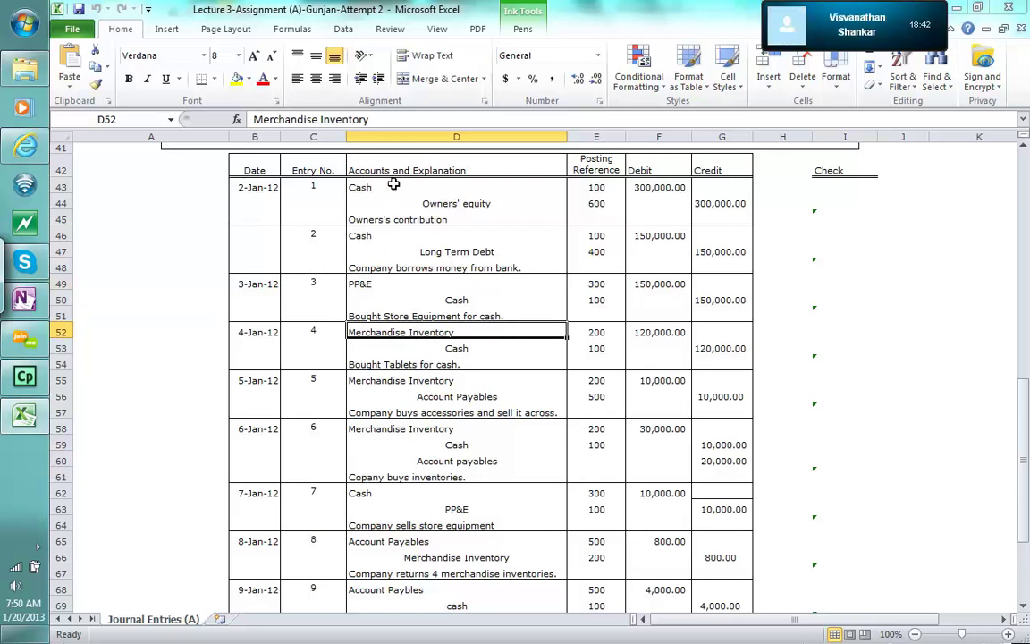
{"action": "left_click", "coordinate": [459, 203]}
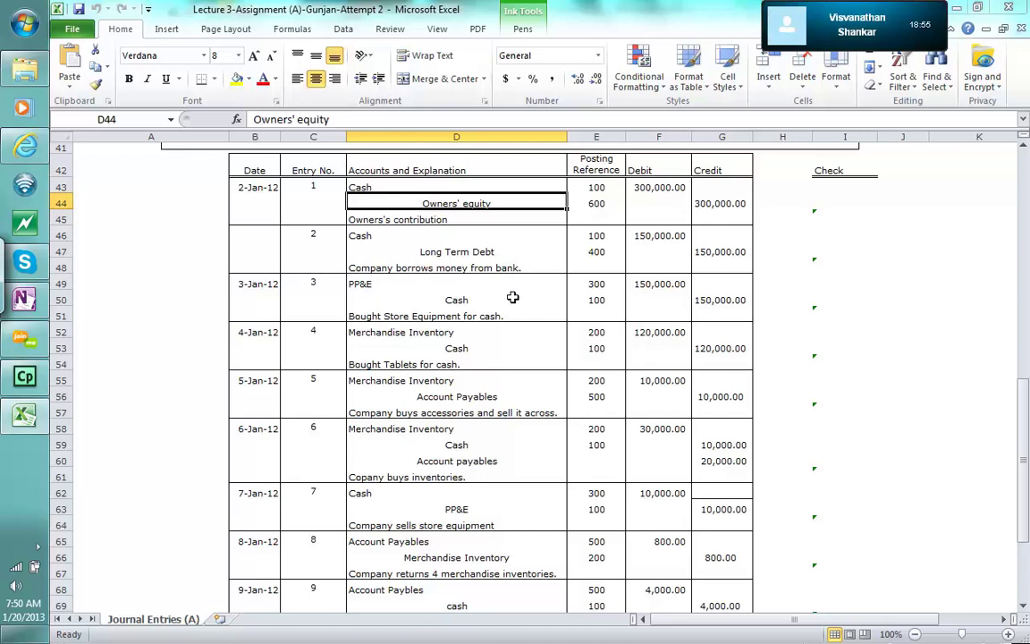
{"action": "left_click", "coordinate": [418, 215]}
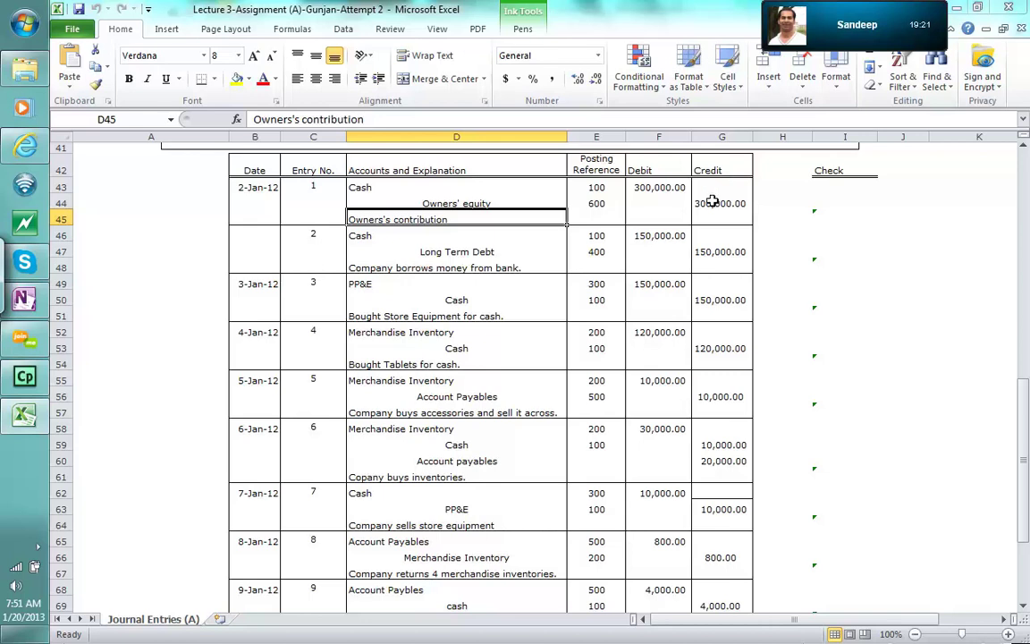
Step: Examine the journal's Debit and Credit column headings, plus entry 1's first posting reference, debit amount and credited account
{"action": "left_click_drag", "start_coordinate": [1025, 384], "coordinate": [1027, 516]}
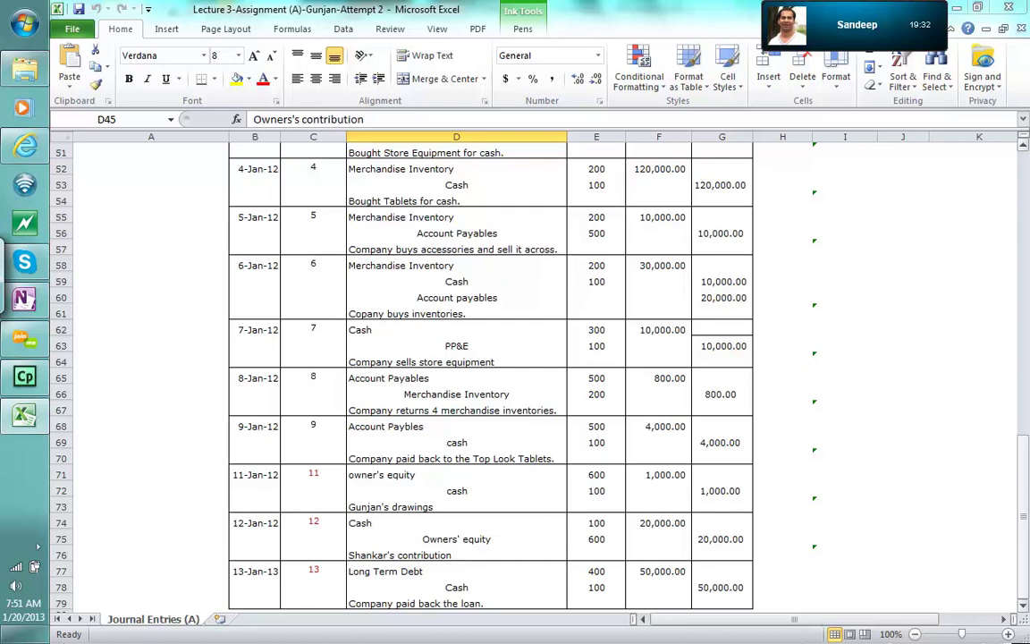
{"action": "left_click_drag", "start_coordinate": [1026, 516], "coordinate": [1020, 386]}
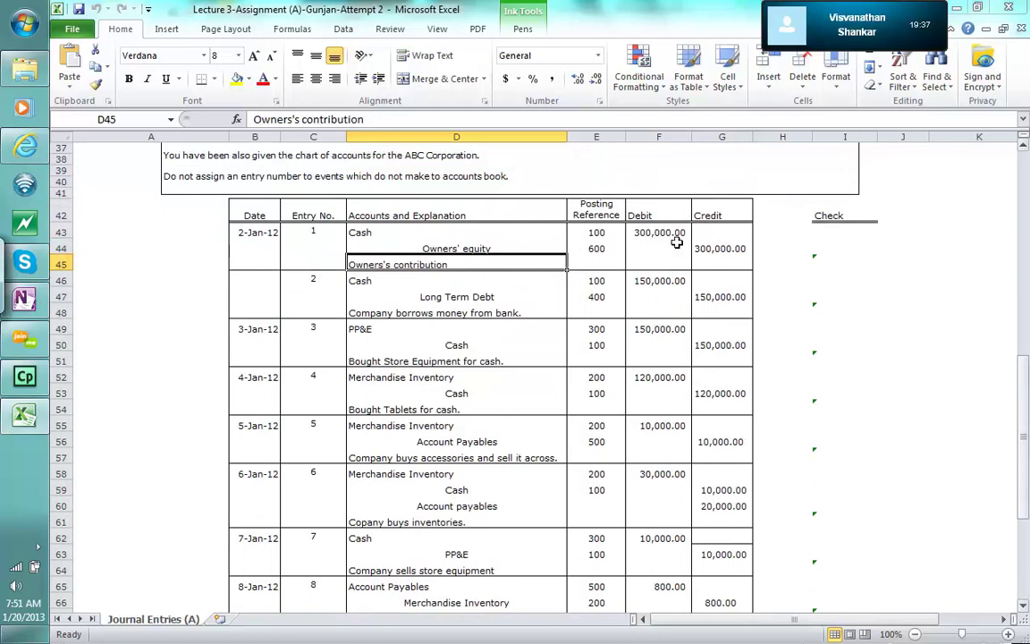
{"action": "left_click_drag", "start_coordinate": [1027, 390], "coordinate": [1025, 348]}
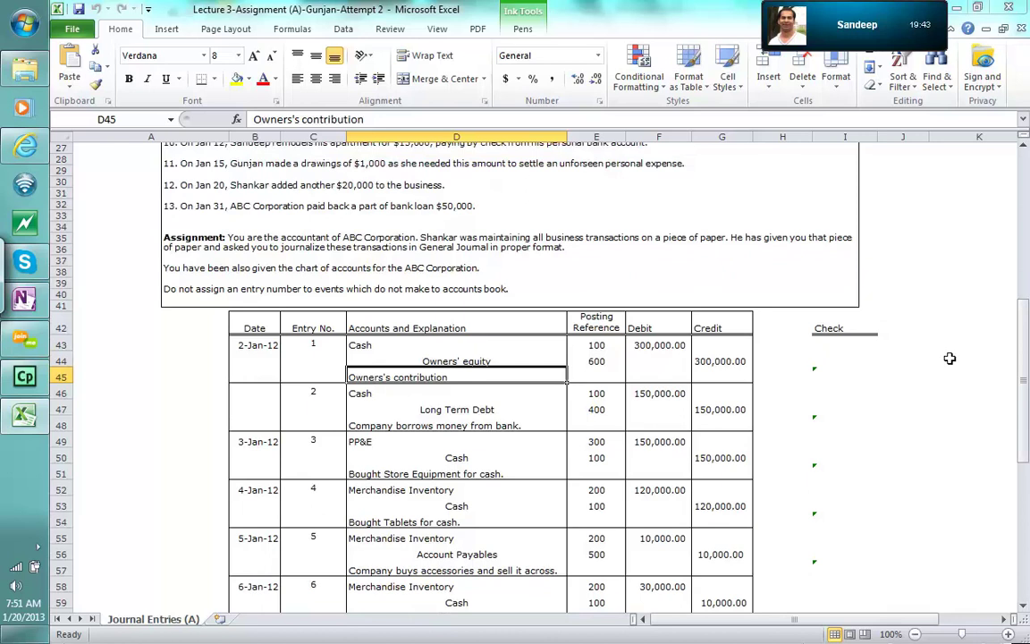
{"action": "left_click", "coordinate": [666, 324]}
{"action": "left_click", "coordinate": [734, 324]}
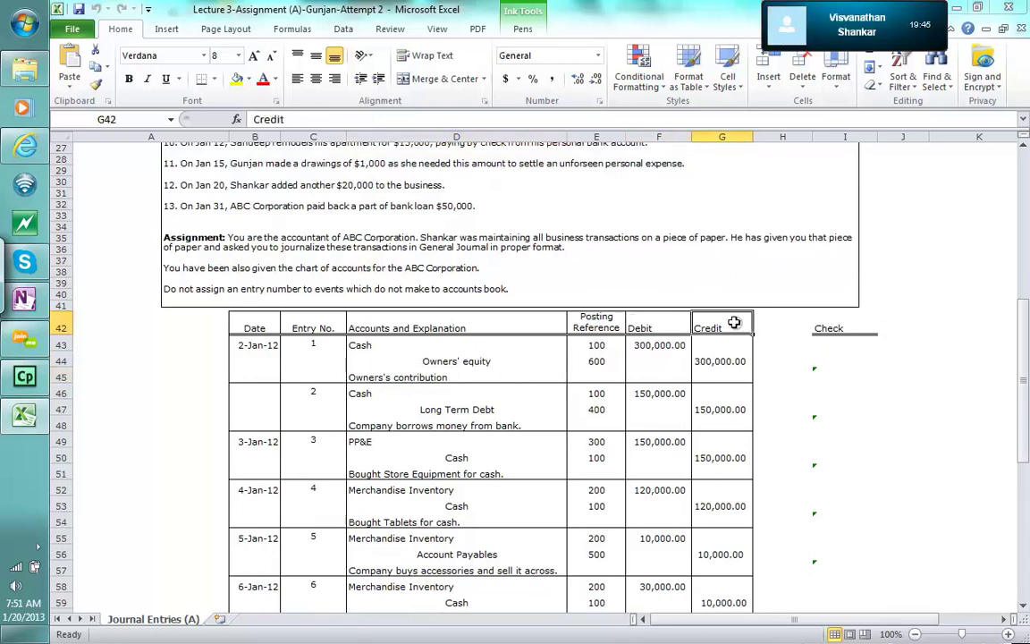
{"action": "left_click", "coordinate": [604, 344]}
{"action": "left_click", "coordinate": [661, 347]}
{"action": "mouse_move", "coordinate": [1023, 308]}
{"action": "left_mouse_down"}
{"action": "mouse_move", "coordinate": [1027, 258]}
{"action": "mouse_move", "coordinate": [1027, 329]}
{"action": "left_mouse_up"}
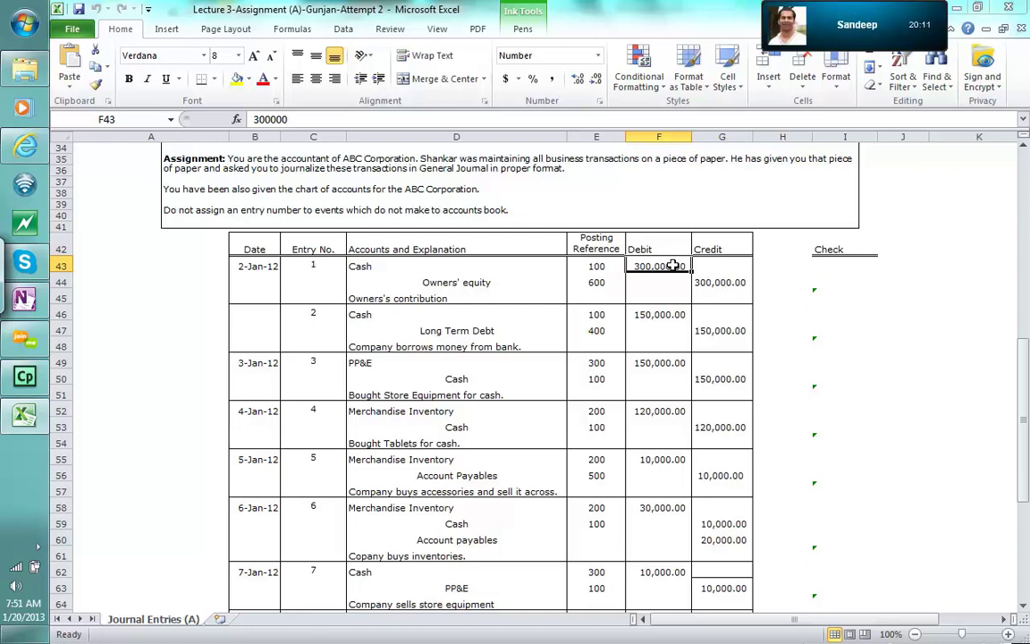
{"action": "left_click", "coordinate": [519, 286]}
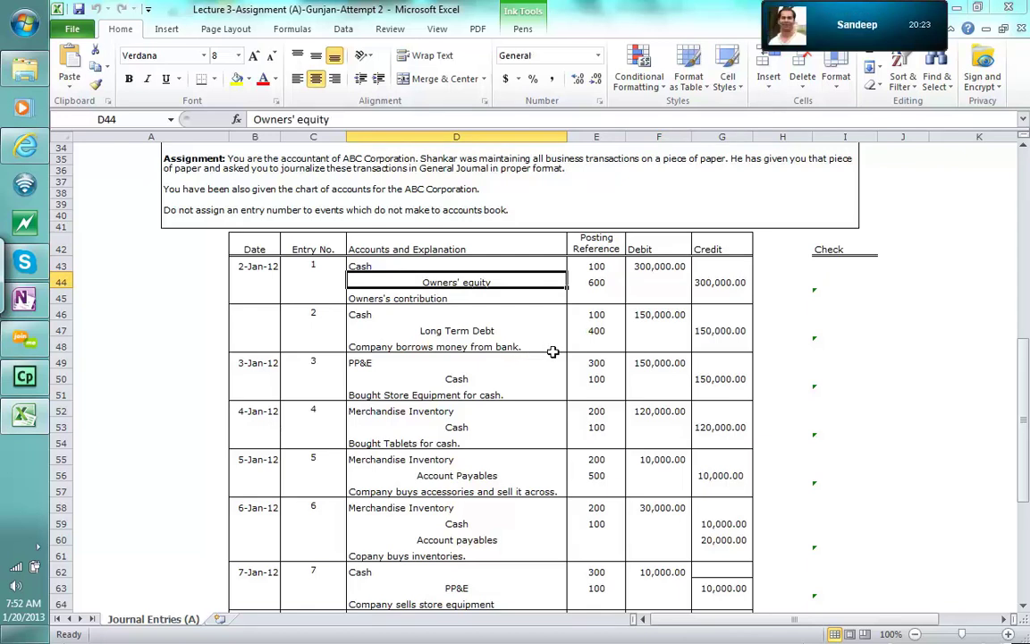
Step: Check entry 2's debit and credit amounts and its Long Term Debt account, plus entry 3's credit amount
{"action": "left_click", "coordinate": [653, 319]}
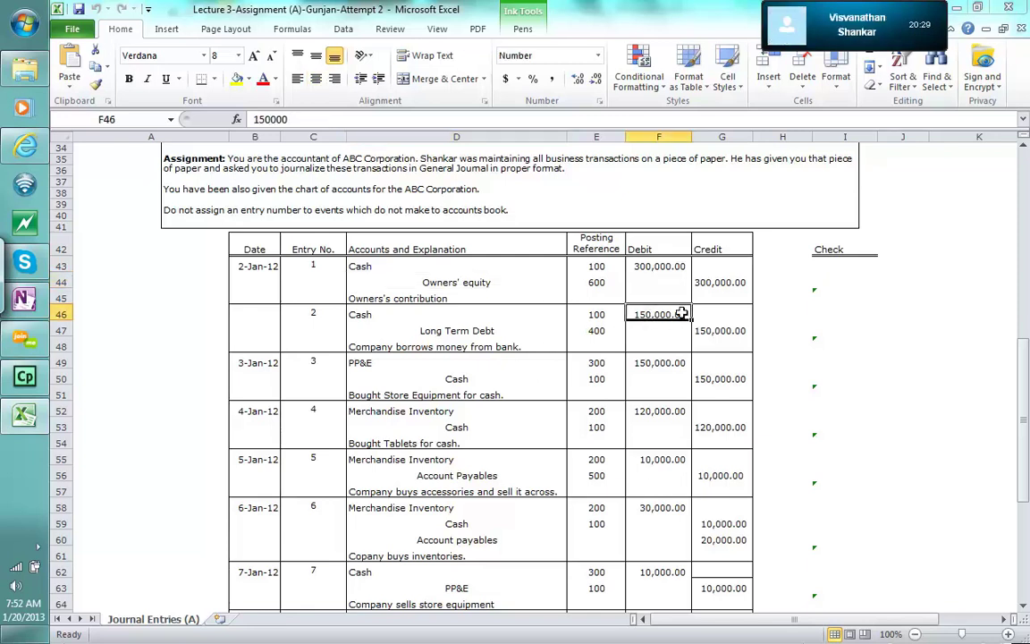
{"action": "left_click", "coordinate": [739, 333]}
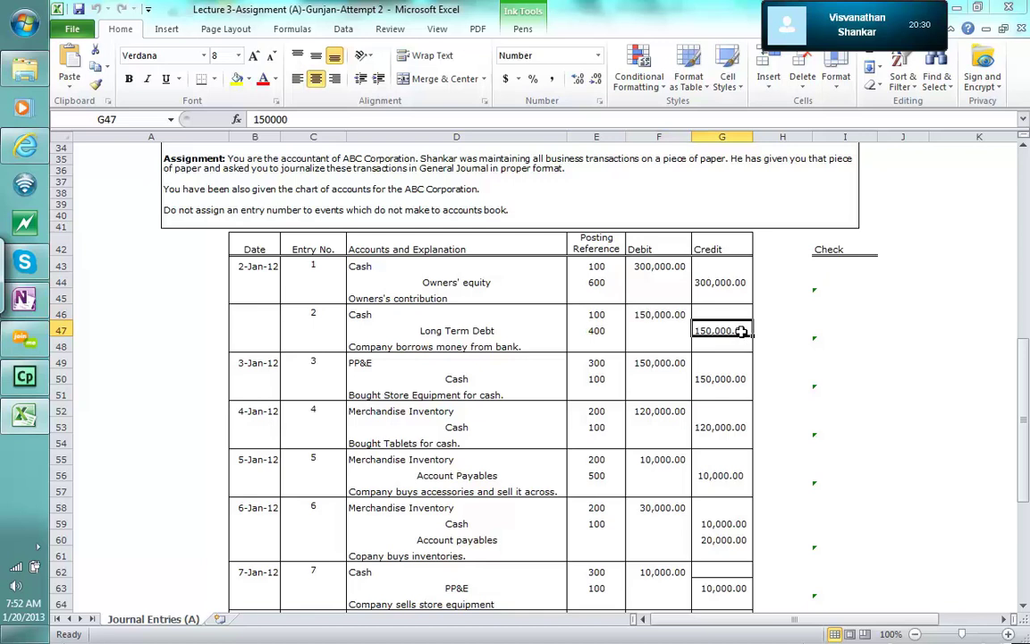
{"action": "left_click", "coordinate": [509, 330]}
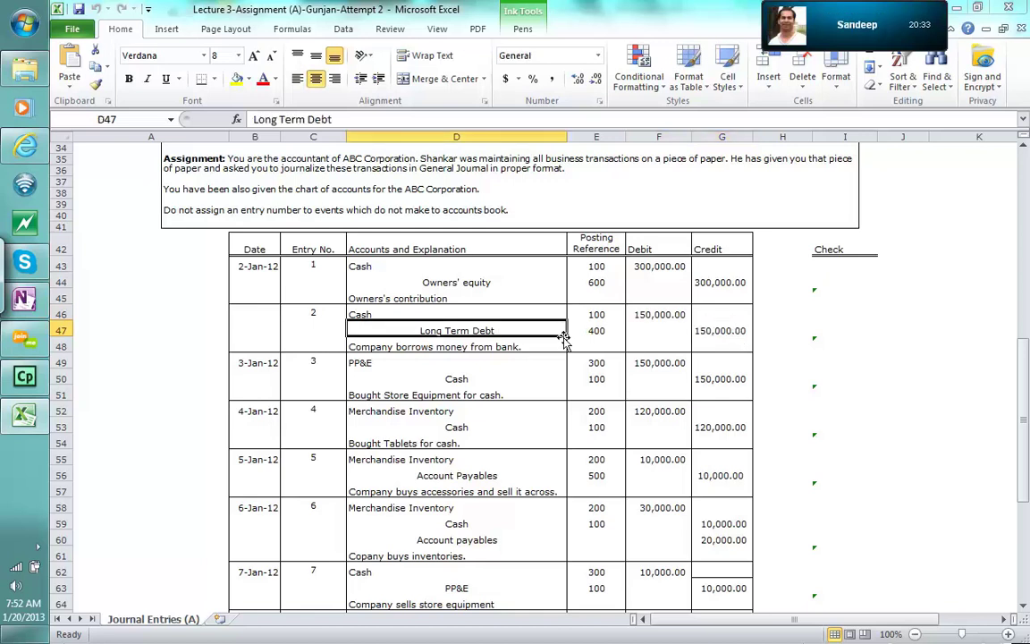
{"action": "left_click", "coordinate": [735, 330]}
{"action": "left_click_drag", "start_coordinate": [1025, 420], "coordinate": [1026, 441]}
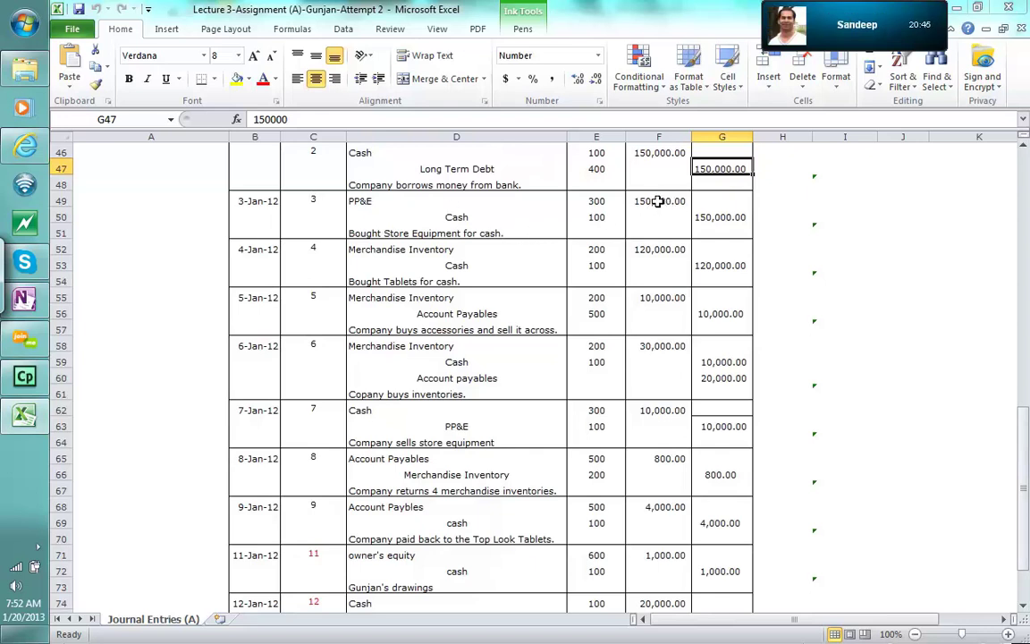
{"action": "left_click", "coordinate": [729, 217]}
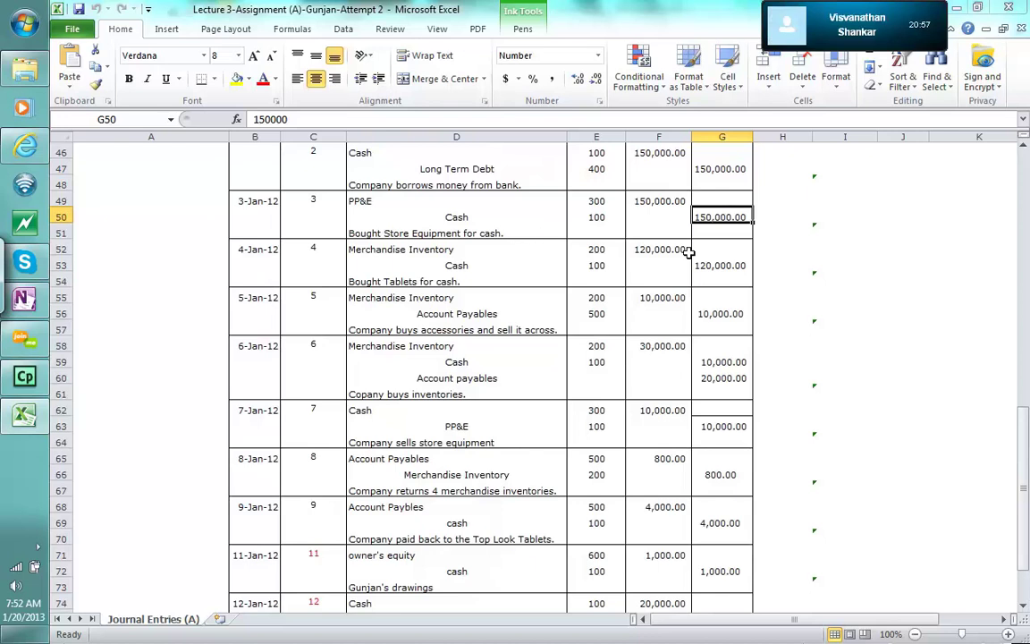
Step: Go through the accounts and the debit and credit amounts of the two merchandise purchases in entries 4 and 5
{"action": "left_click", "coordinate": [527, 262]}
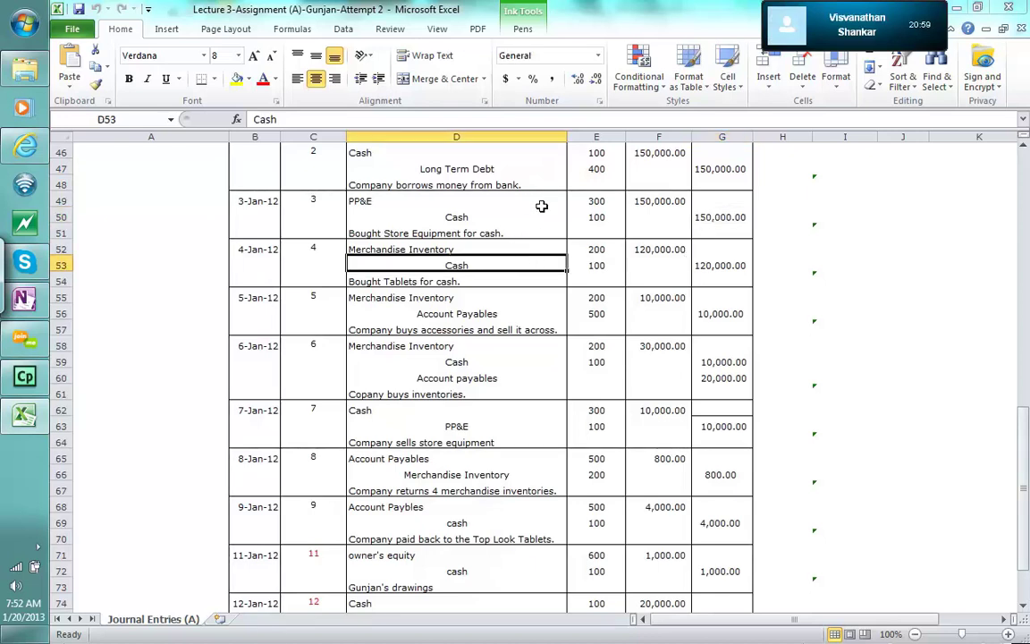
{"action": "left_click", "coordinate": [531, 251]}
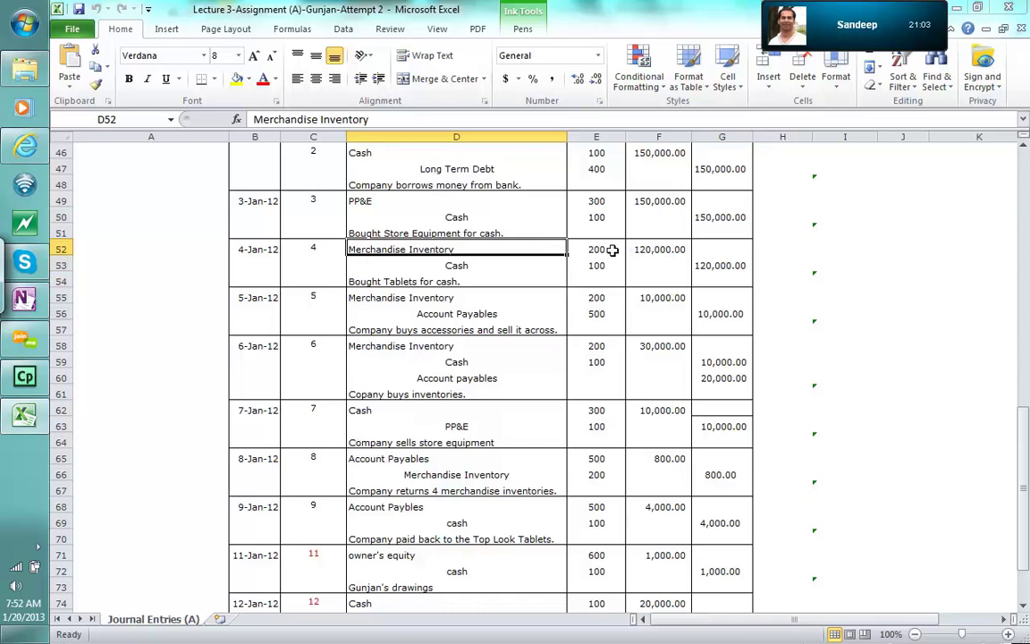
{"action": "left_click", "coordinate": [672, 250]}
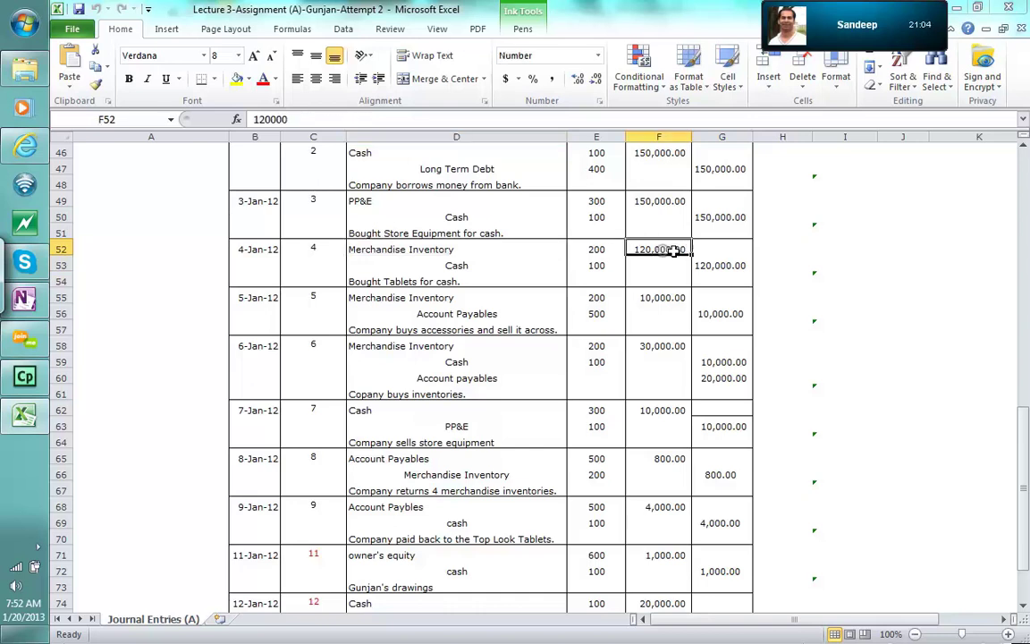
{"action": "left_click", "coordinate": [738, 265]}
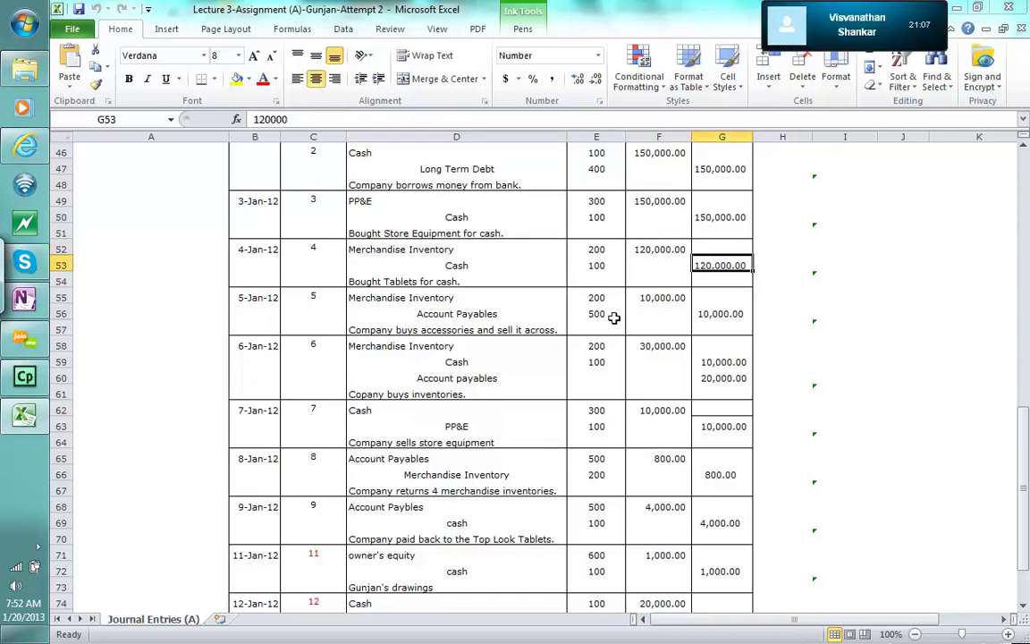
{"action": "left_click", "coordinate": [526, 295]}
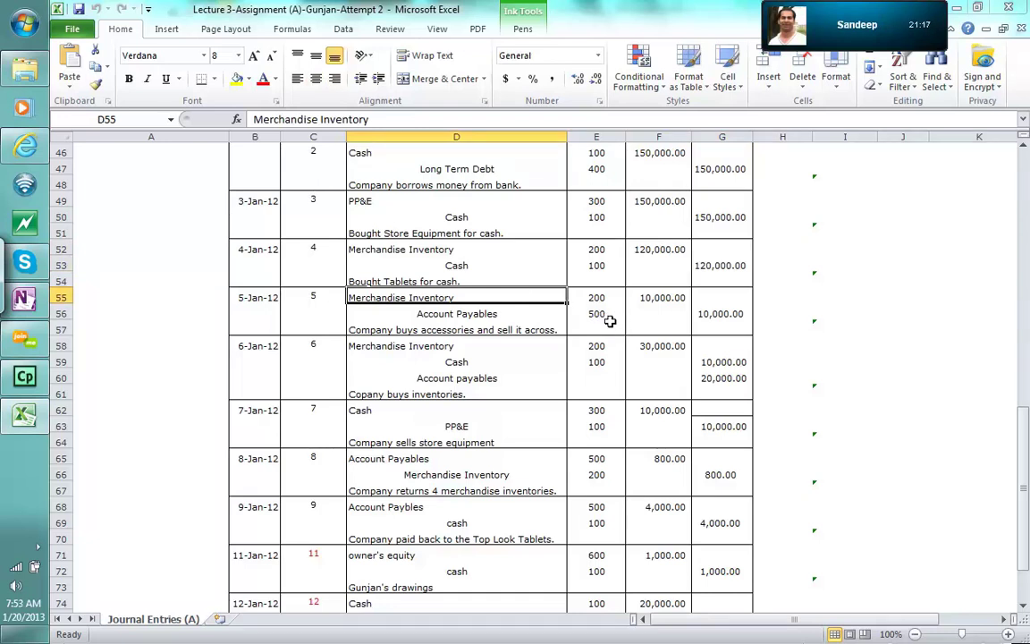
{"action": "left_click", "coordinate": [732, 314]}
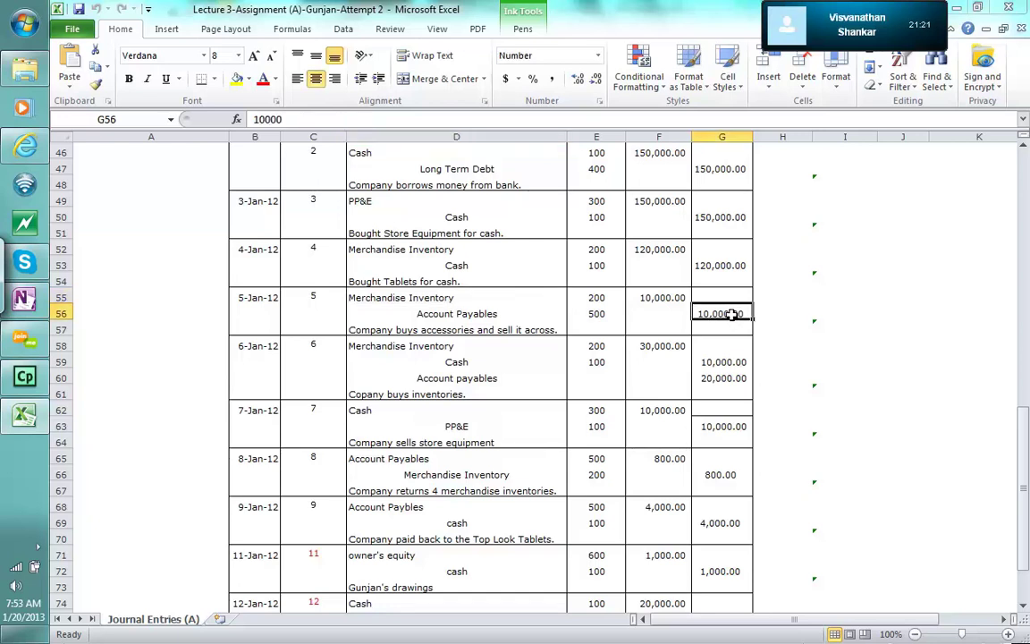
{"action": "left_click", "coordinate": [666, 296]}
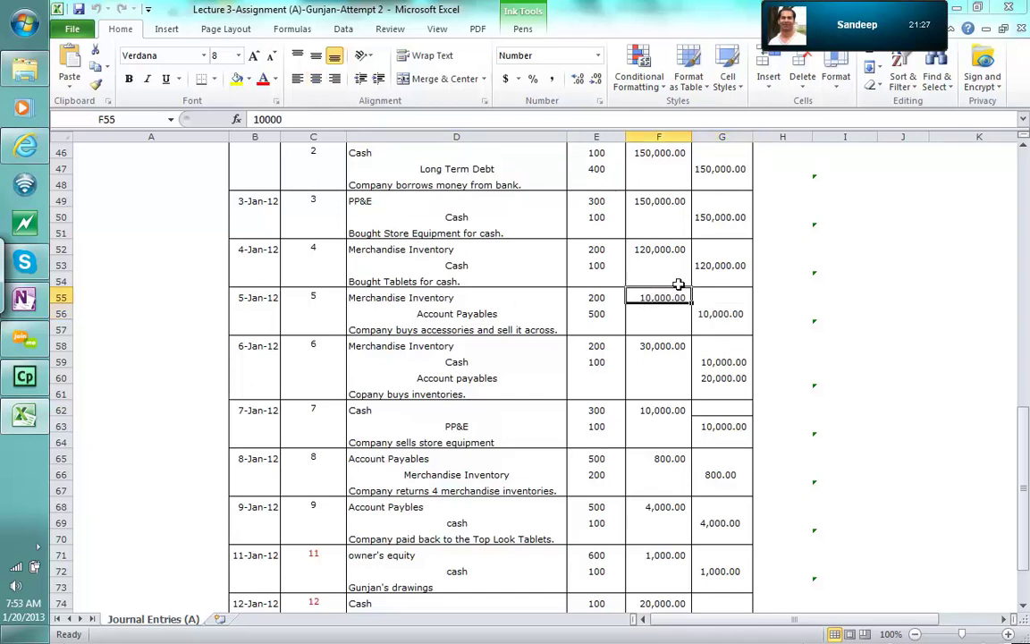
Step: Examine entry 6's Merchandise Inventory, Cash and Account payables lines together with its debit amount and two credit amounts
{"action": "left_click", "coordinate": [524, 377]}
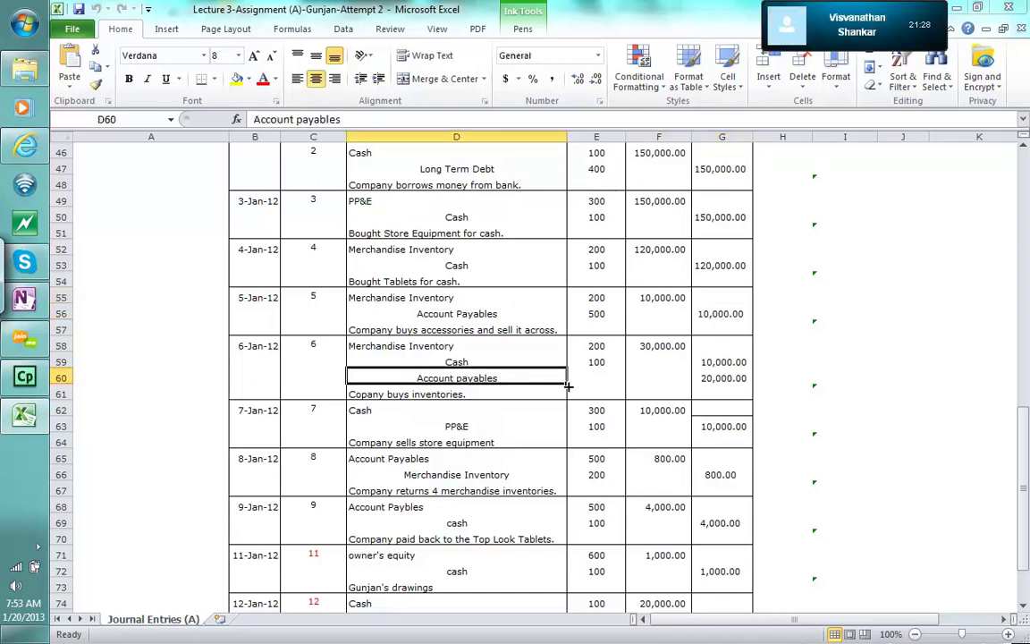
{"action": "left_click", "coordinate": [488, 348]}
{"action": "left_click", "coordinate": [508, 361]}
{"action": "left_click", "coordinate": [518, 378]}
{"action": "left_click", "coordinate": [523, 362]}
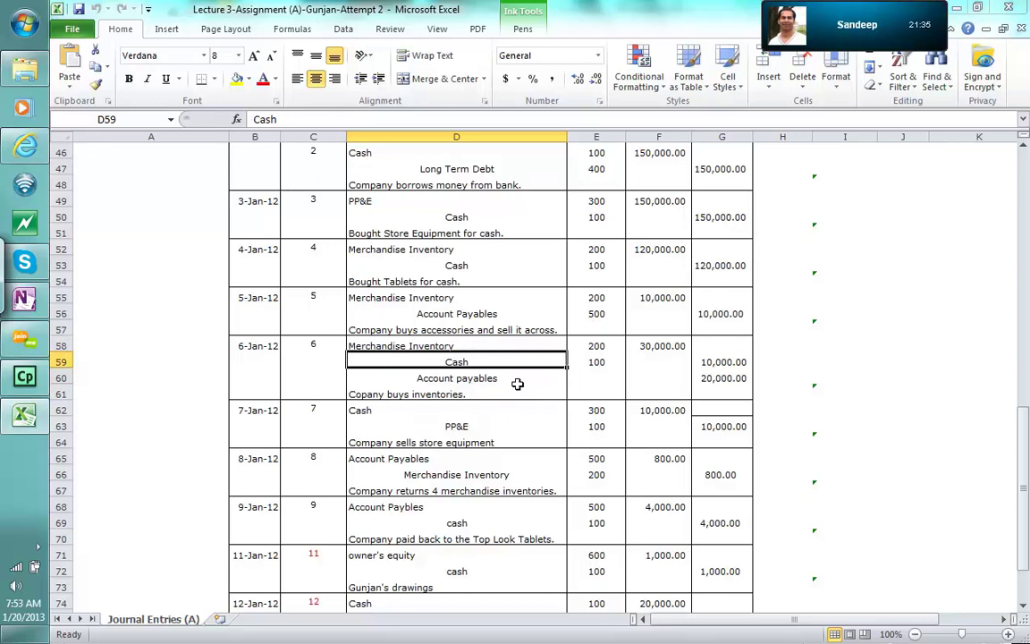
{"action": "left_click", "coordinate": [518, 383]}
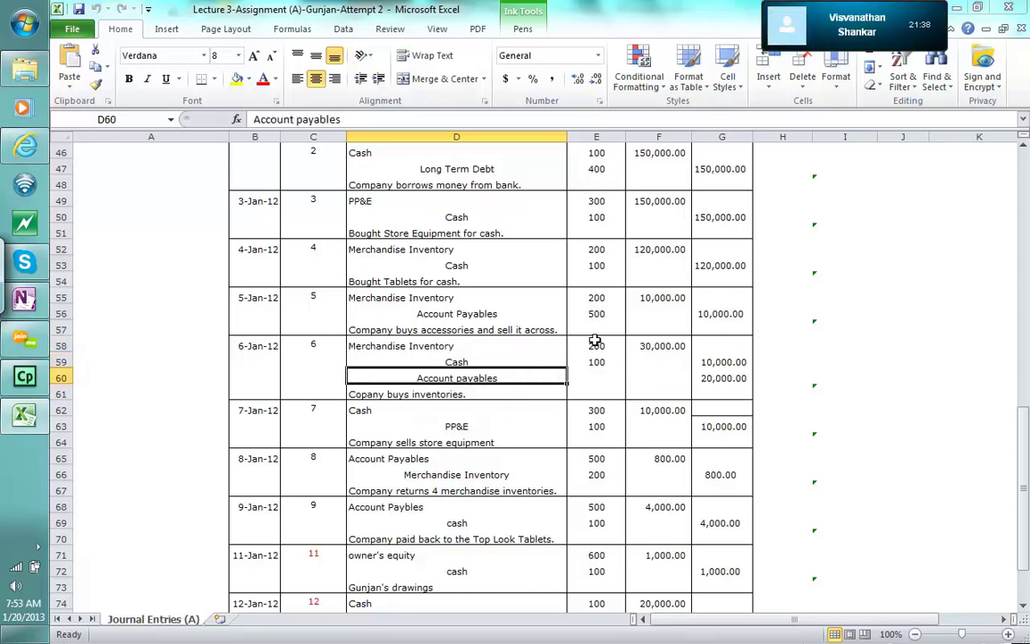
{"action": "left_click", "coordinate": [662, 345]}
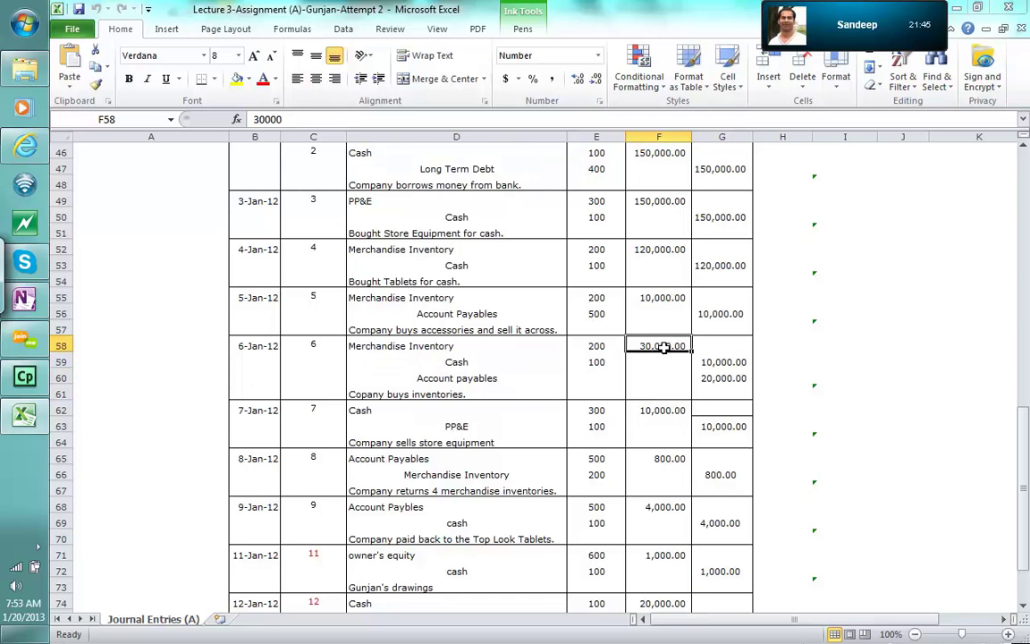
{"action": "left_click", "coordinate": [487, 361]}
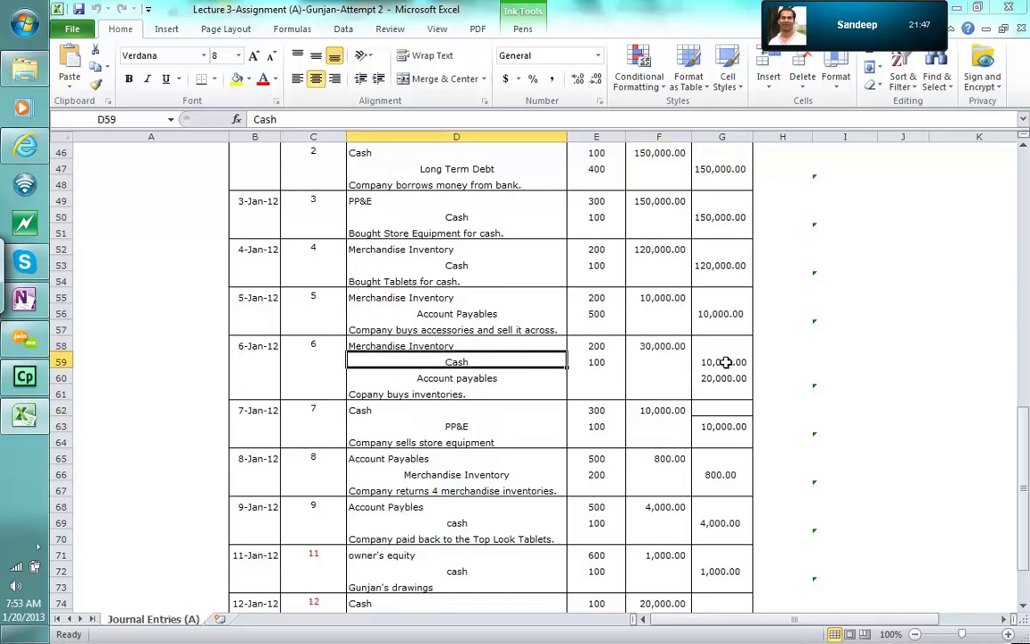
{"action": "left_click", "coordinate": [715, 363]}
{"action": "left_click", "coordinate": [730, 379]}
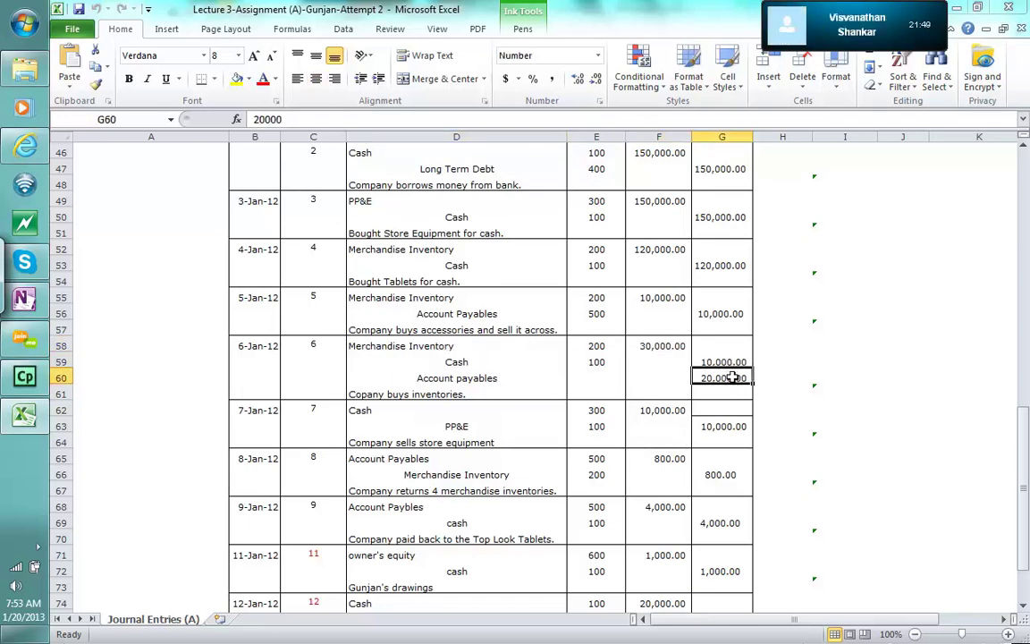
Step: Review entry 7's credited PP&E account and its debit and credit amounts for the store equipment sale
{"action": "scroll", "coordinate": [732, 378], "scroll_direction": "down", "scroll_amount": 3}
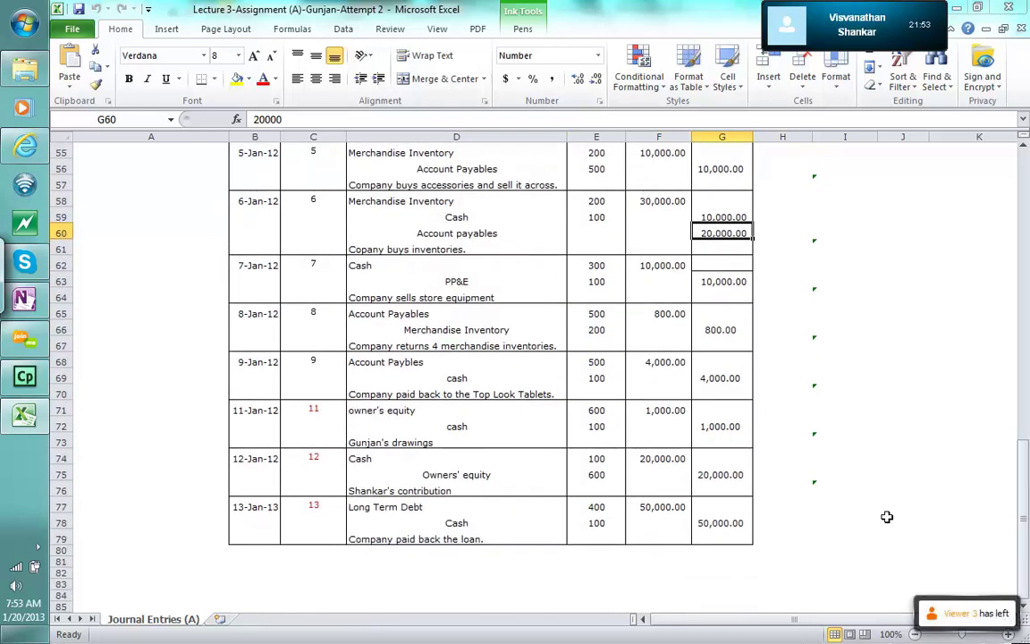
{"action": "left_click", "coordinate": [532, 278]}
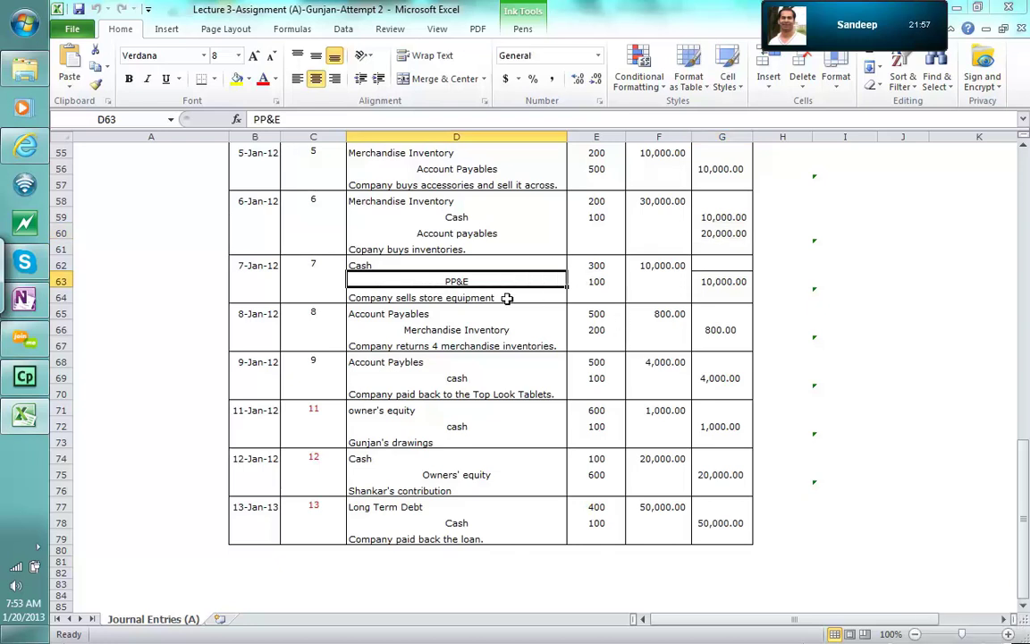
{"action": "left_click", "coordinate": [662, 271]}
{"action": "left_click", "coordinate": [738, 283]}
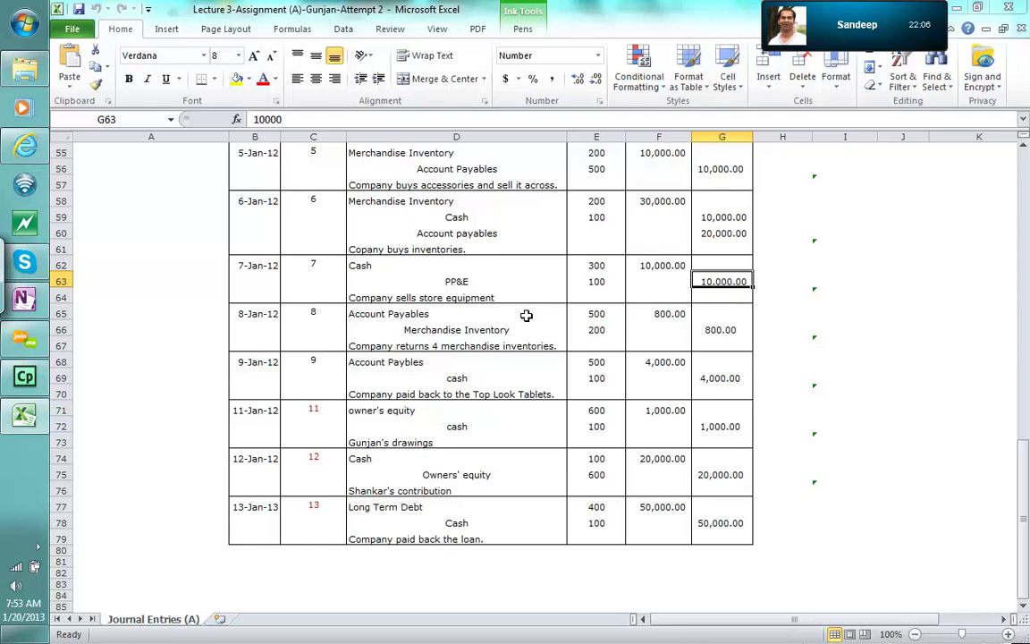
Step: Examine entry 8's debited and credited accounts, both amounts and the explanation of the merchandise return
{"action": "left_click_drag", "start_coordinate": [524, 326], "coordinate": [523, 313]}
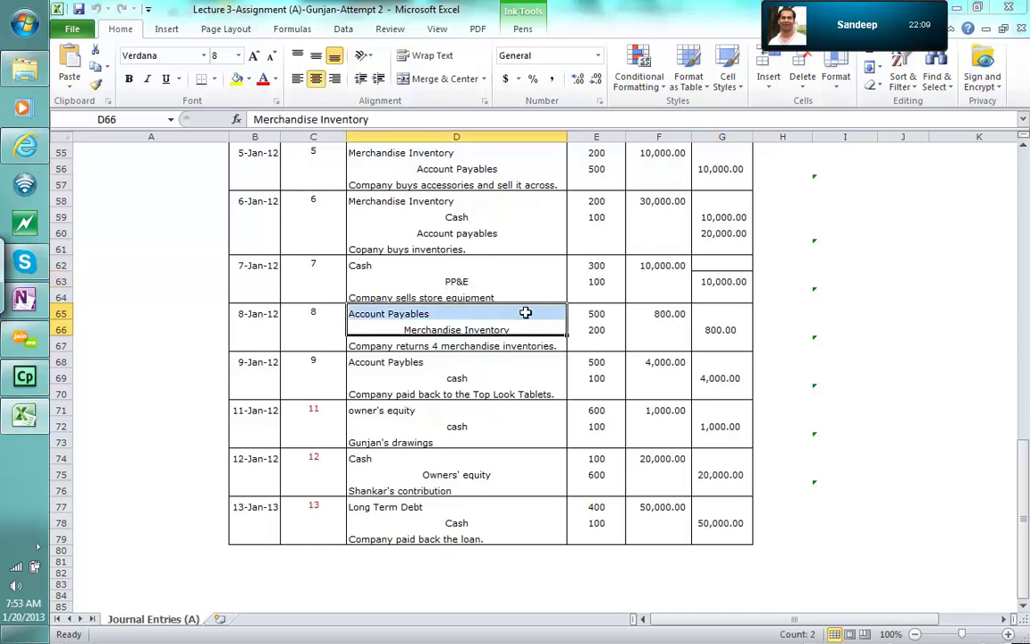
{"action": "left_click", "coordinate": [523, 312]}
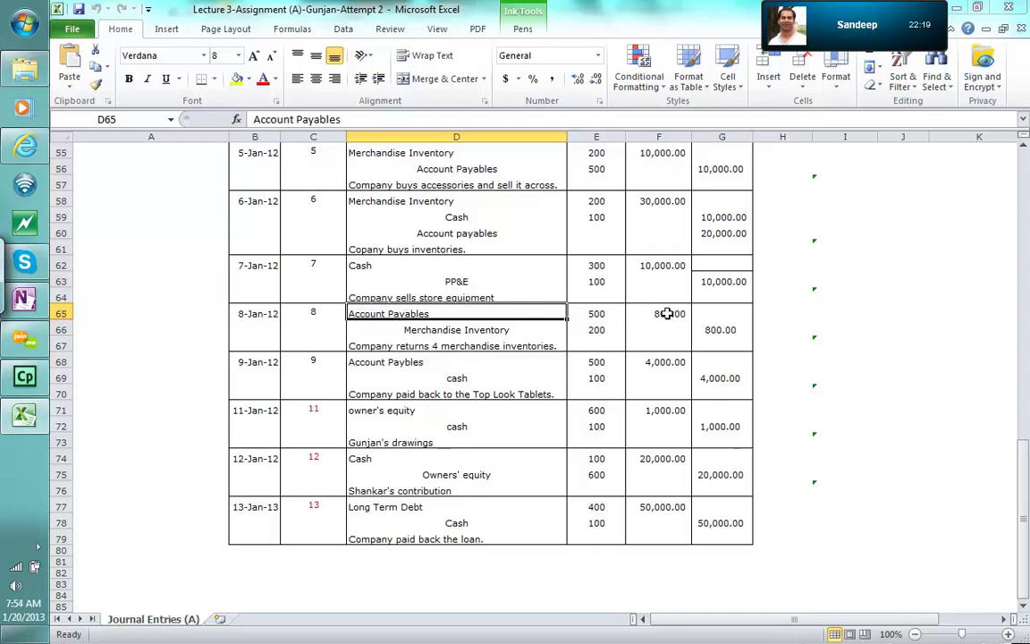
{"action": "left_click", "coordinate": [665, 306]}
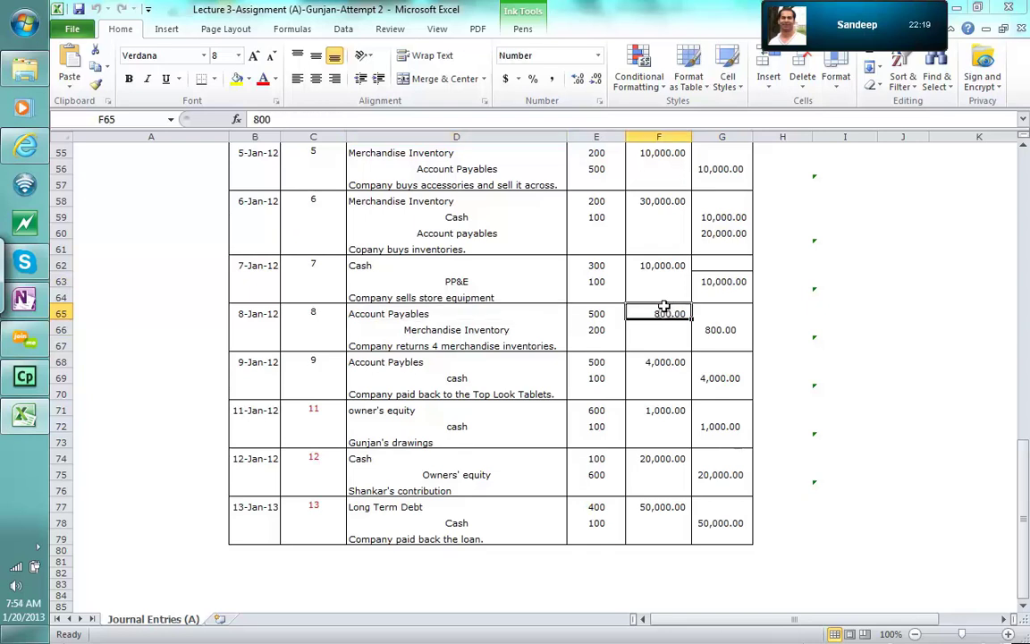
{"action": "left_click", "coordinate": [528, 333]}
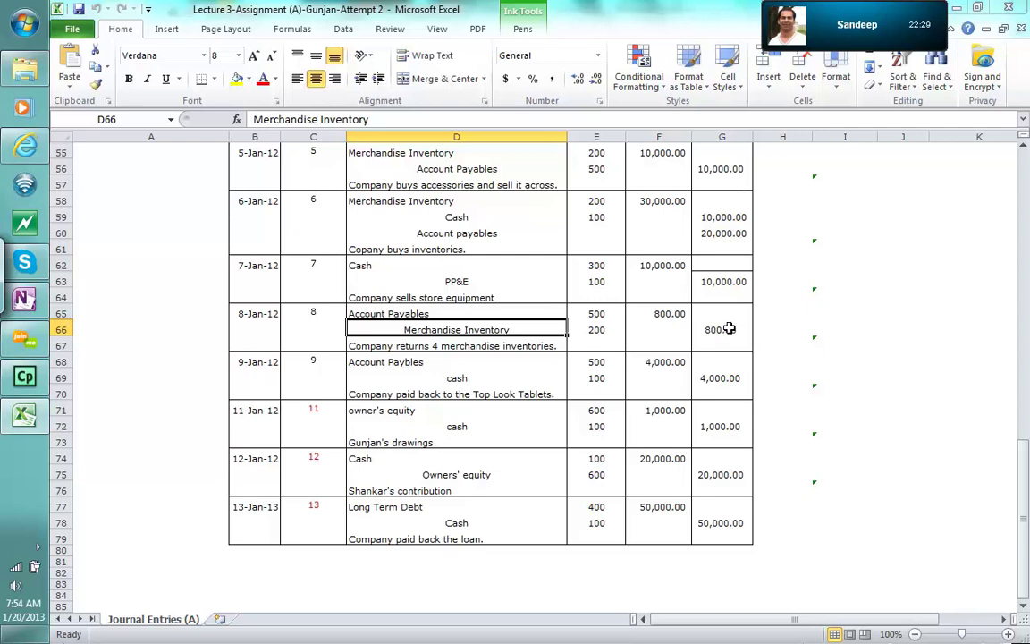
{"action": "left_click", "coordinate": [729, 329]}
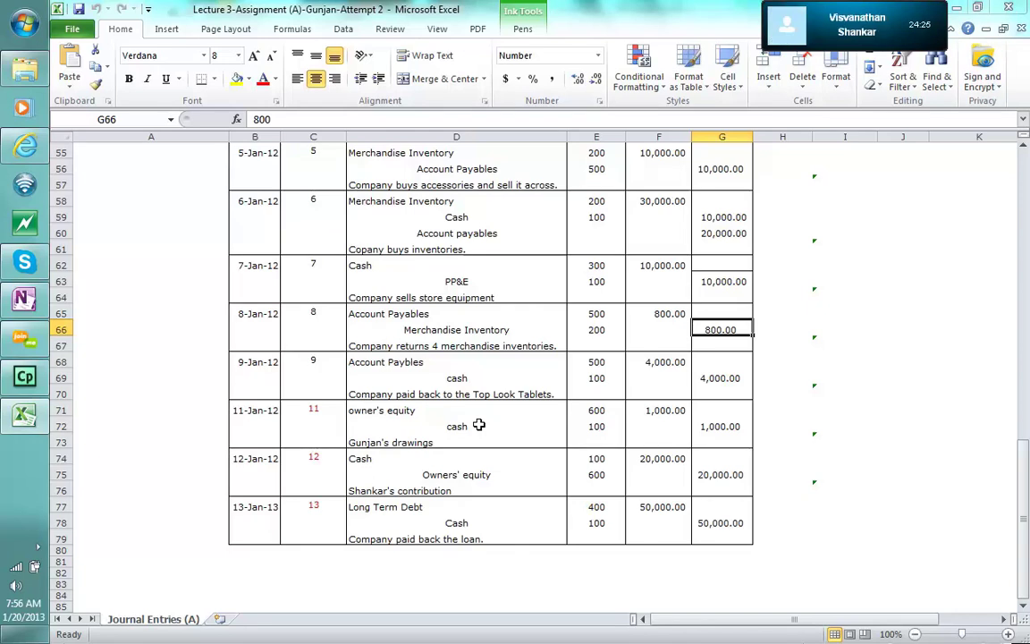
{"action": "left_click", "coordinate": [471, 310]}
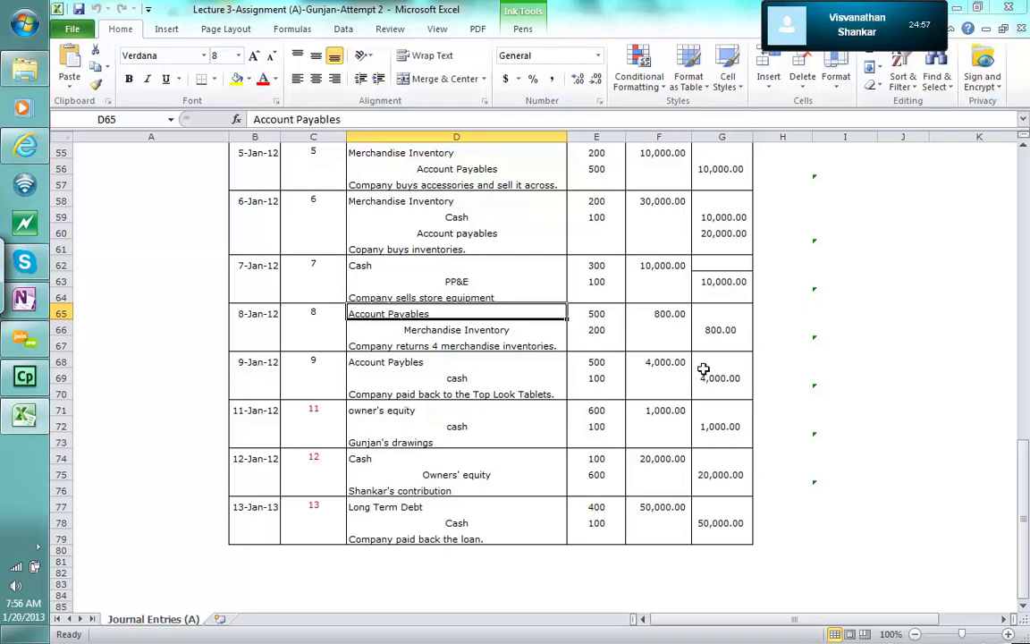
{"action": "left_click", "coordinate": [523, 343]}
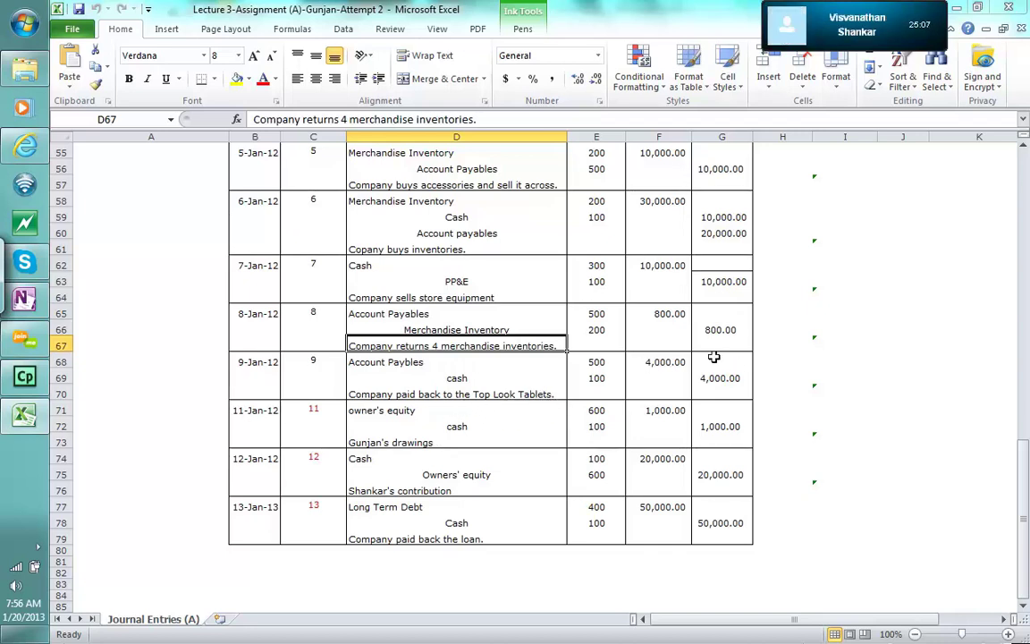
Step: Check the amounts of entries 9 and 12, entry 11's debit, and entry 13's amounts and credited Cash account
{"action": "left_click", "coordinate": [732, 378]}
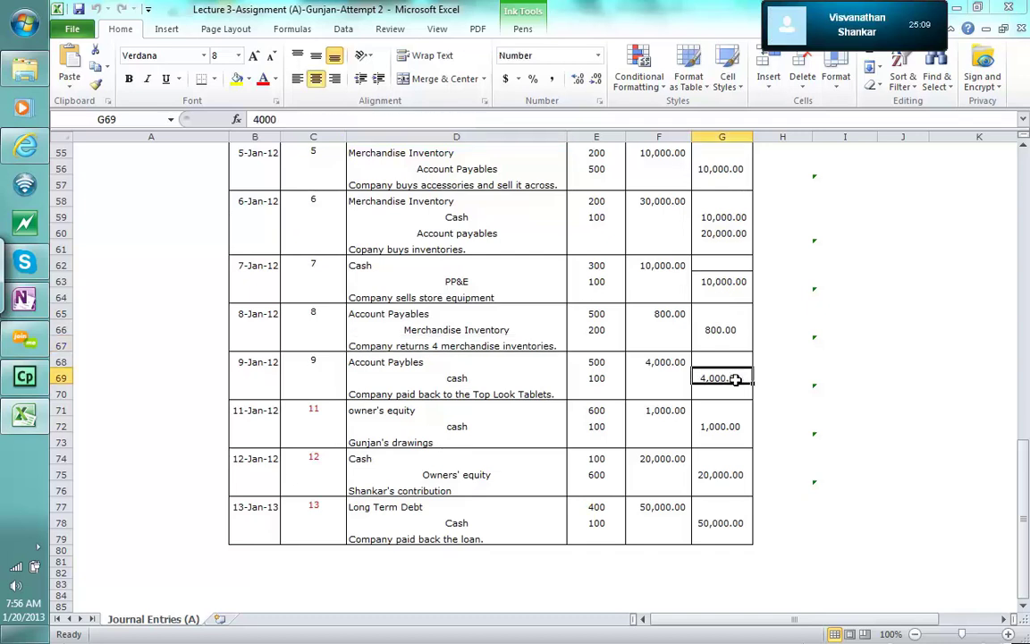
{"action": "left_click", "coordinate": [671, 360]}
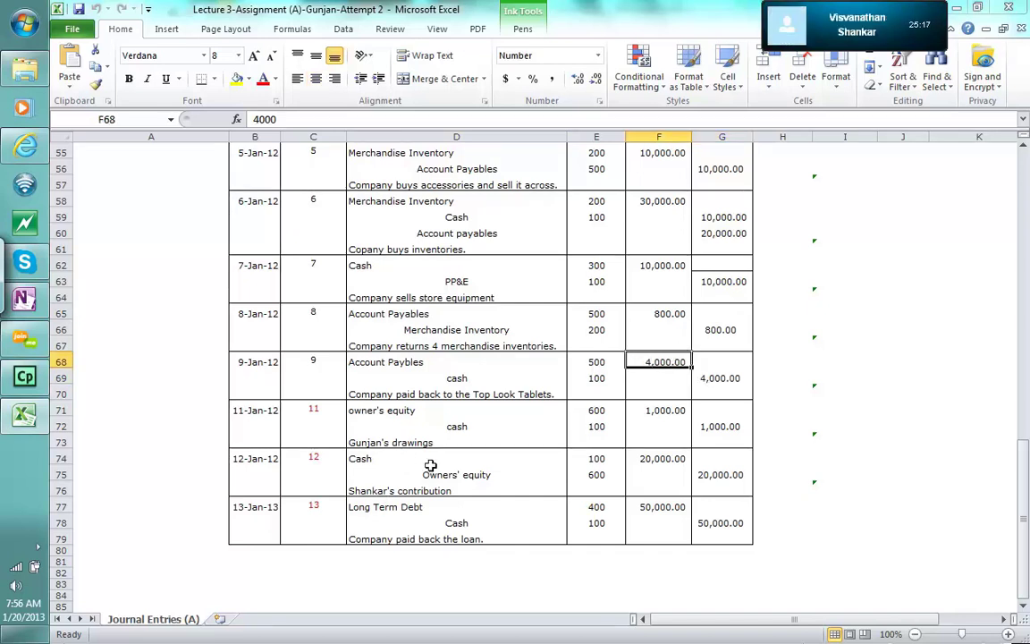
{"action": "left_click", "coordinate": [678, 407]}
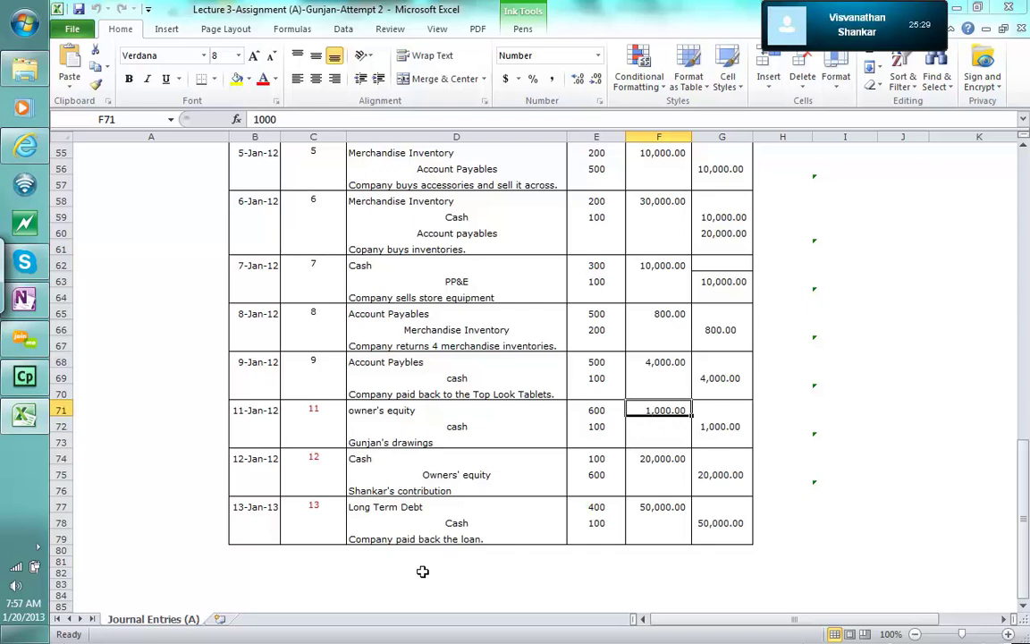
{"action": "left_click", "coordinate": [657, 457]}
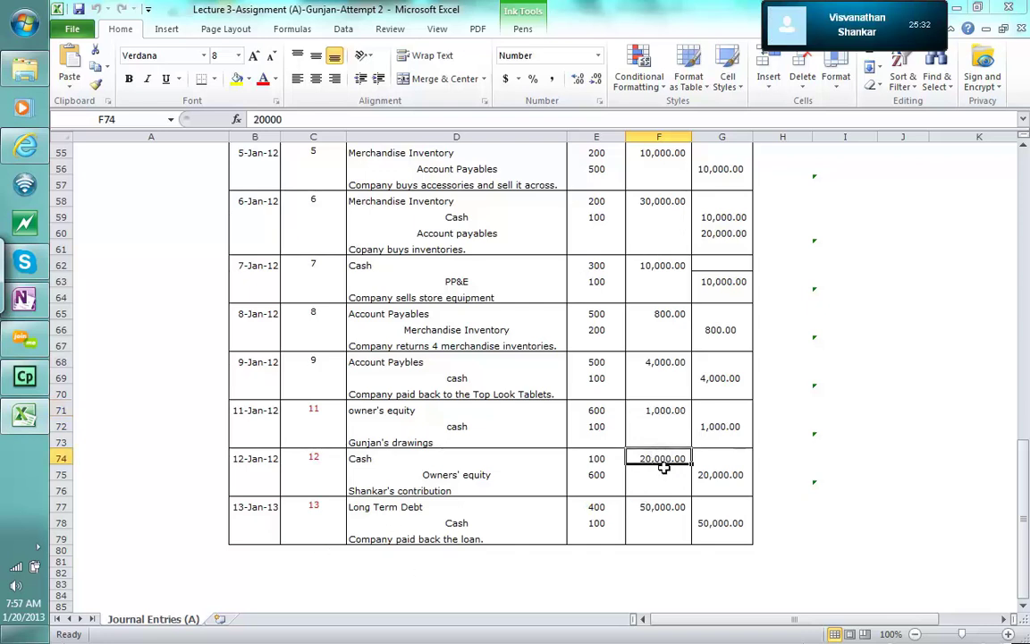
{"action": "left_click", "coordinate": [727, 475]}
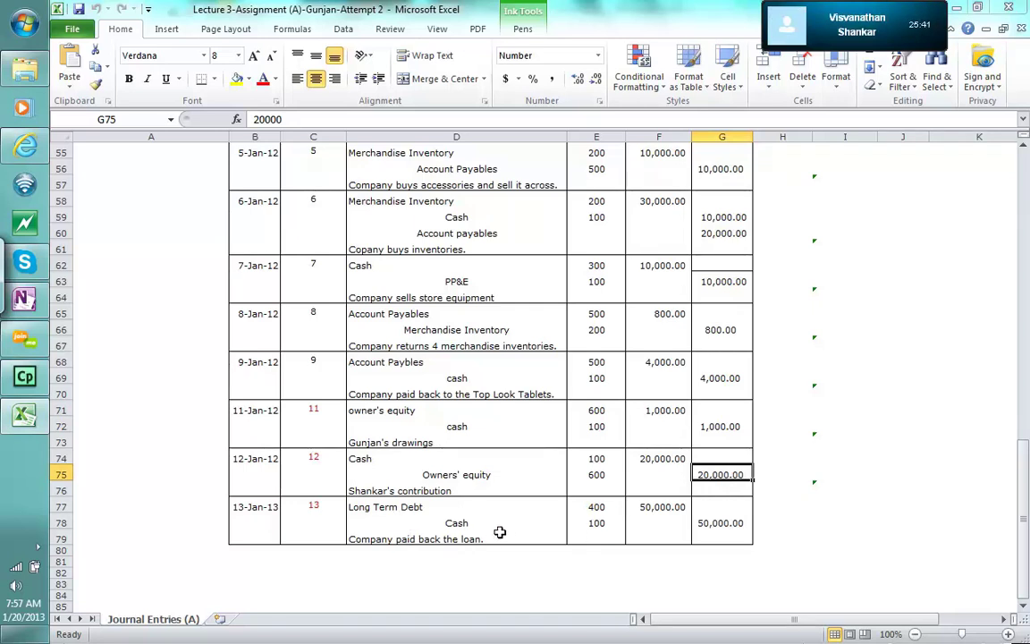
{"action": "left_click", "coordinate": [661, 507]}
{"action": "left_click", "coordinate": [458, 523]}
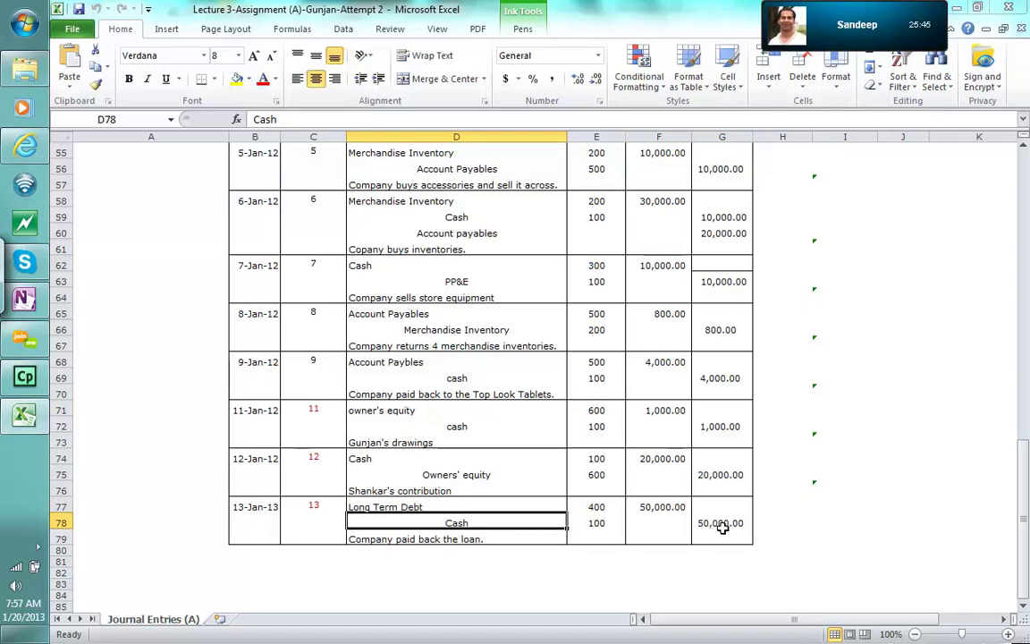
{"action": "left_click", "coordinate": [722, 528]}
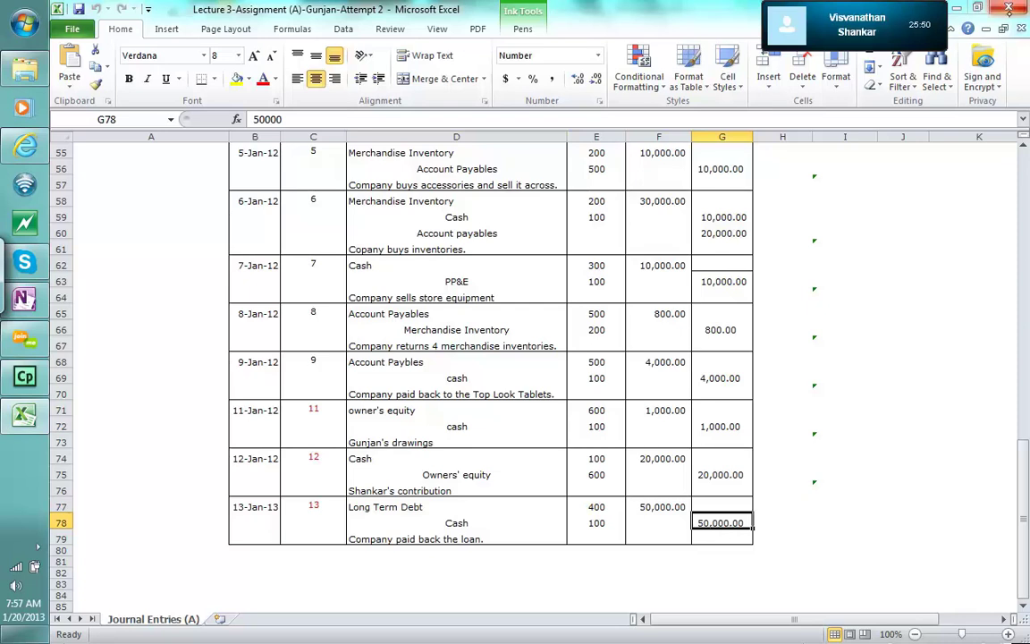
Step: Close the assignment (A) Attempt 2 workbook and open the student's submitted Lecture 3-Assignment (B) workbook
{"action": "key", "text": "alt+F4"}
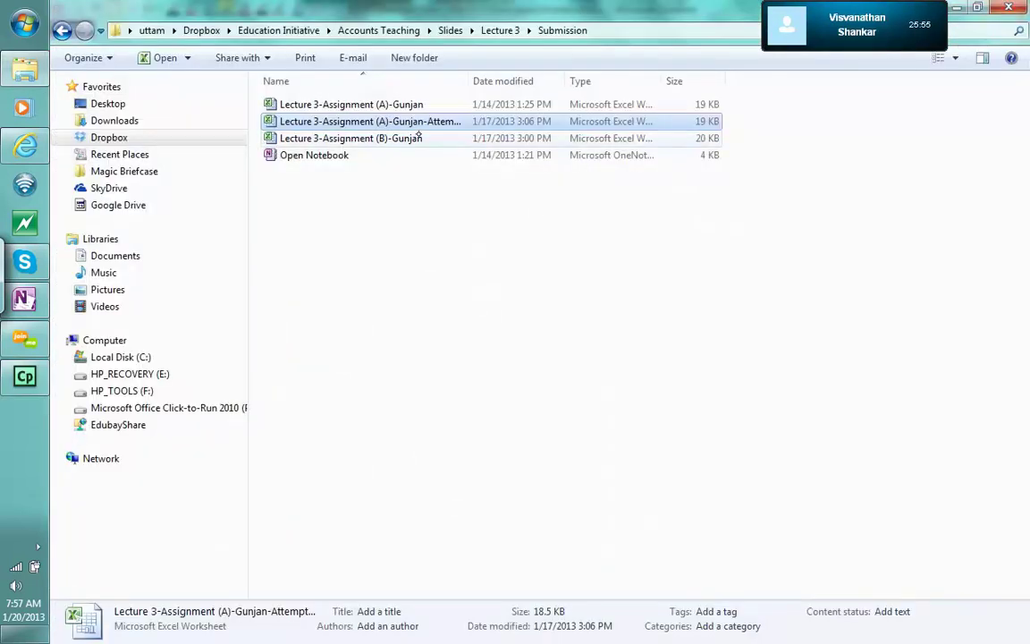
{"action": "double_click", "coordinate": [418, 139]}
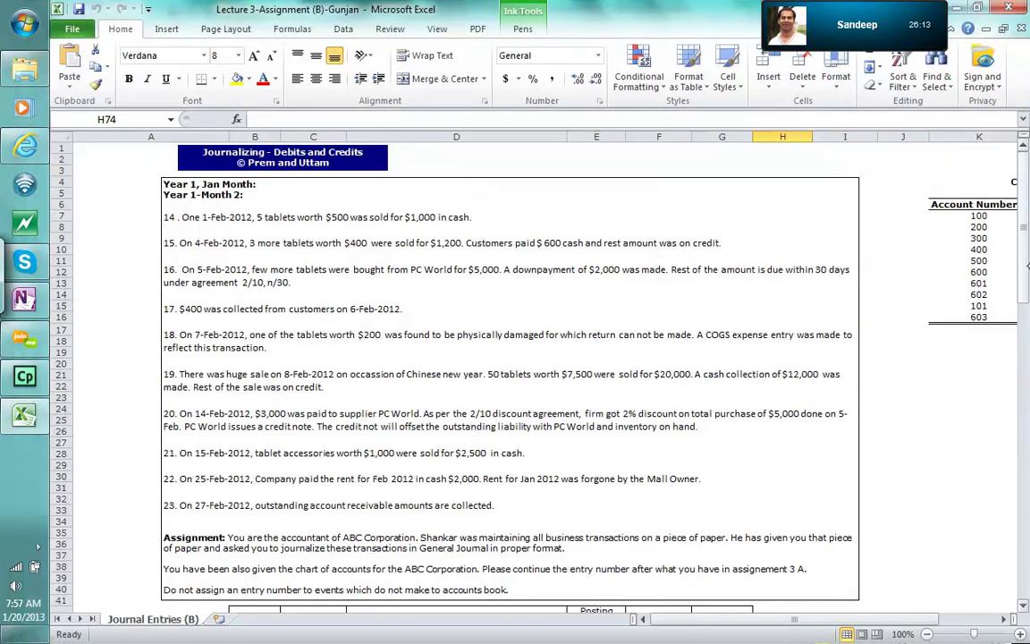
Step: Look over the February general journal below the transaction list, going through entries 14, 15 and 16
{"action": "left_click_drag", "start_coordinate": [1027, 266], "coordinate": [1027, 546]}
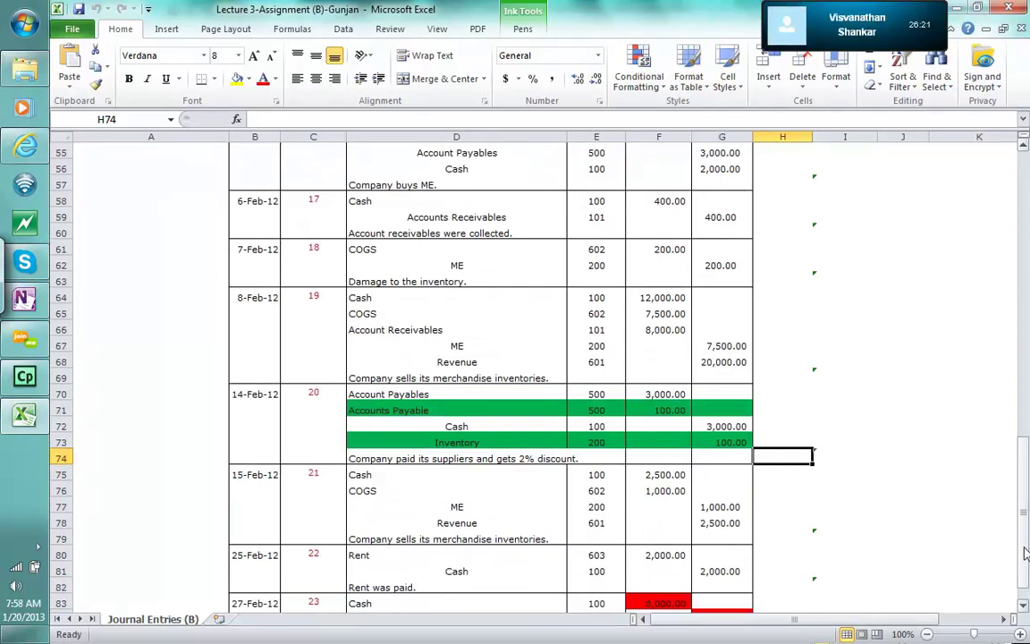
{"action": "left_click_drag", "start_coordinate": [1027, 501], "coordinate": [1017, 426]}
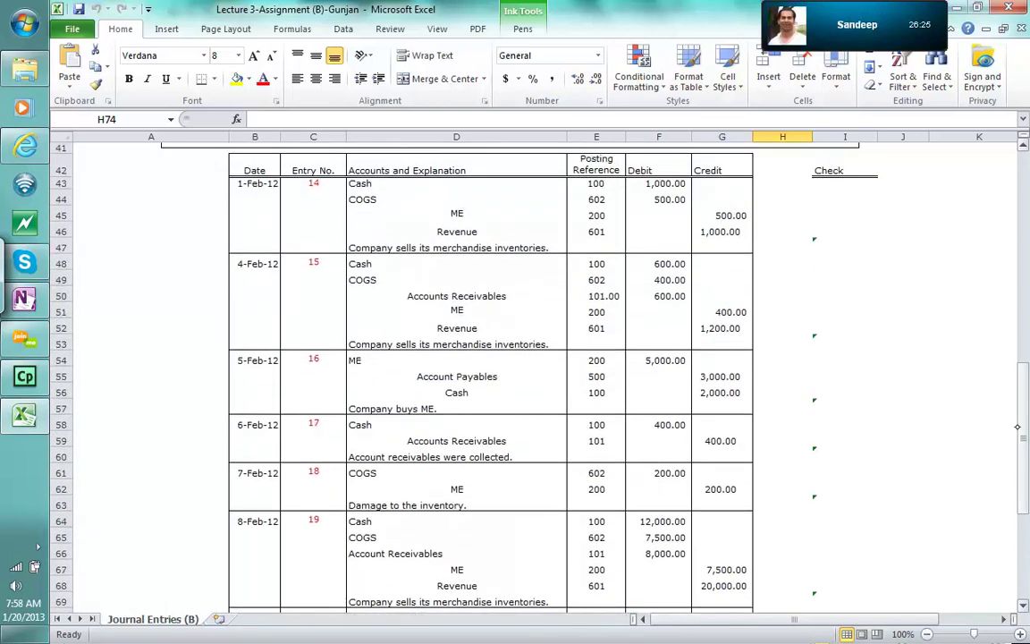
{"action": "left_click_drag", "start_coordinate": [1027, 407], "coordinate": [1013, 358]}
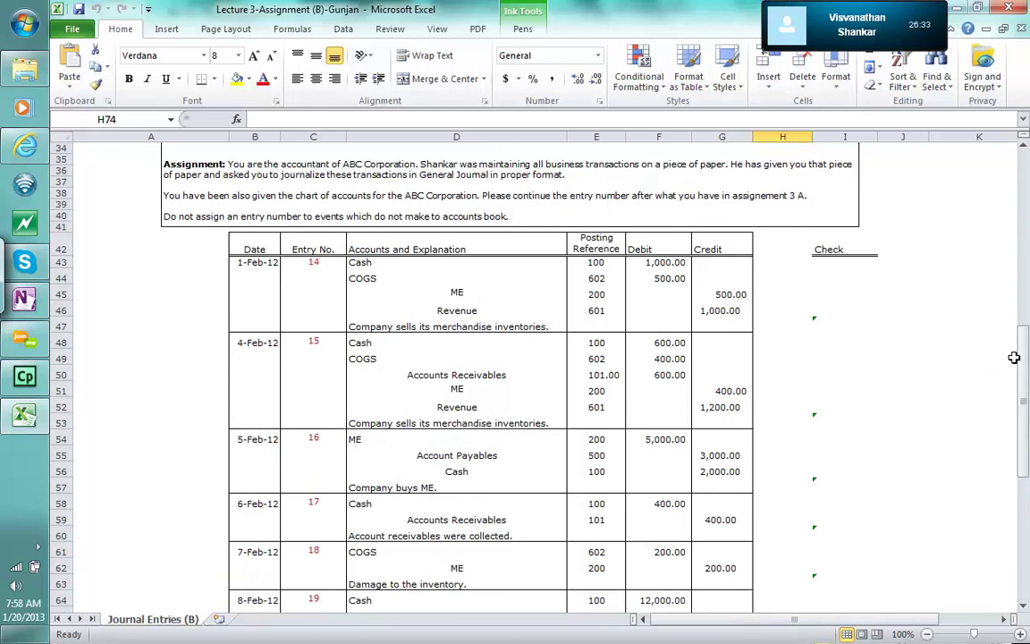
{"action": "left_click", "coordinate": [322, 278]}
{"action": "left_click", "coordinate": [319, 374]}
{"action": "left_click", "coordinate": [321, 458]}
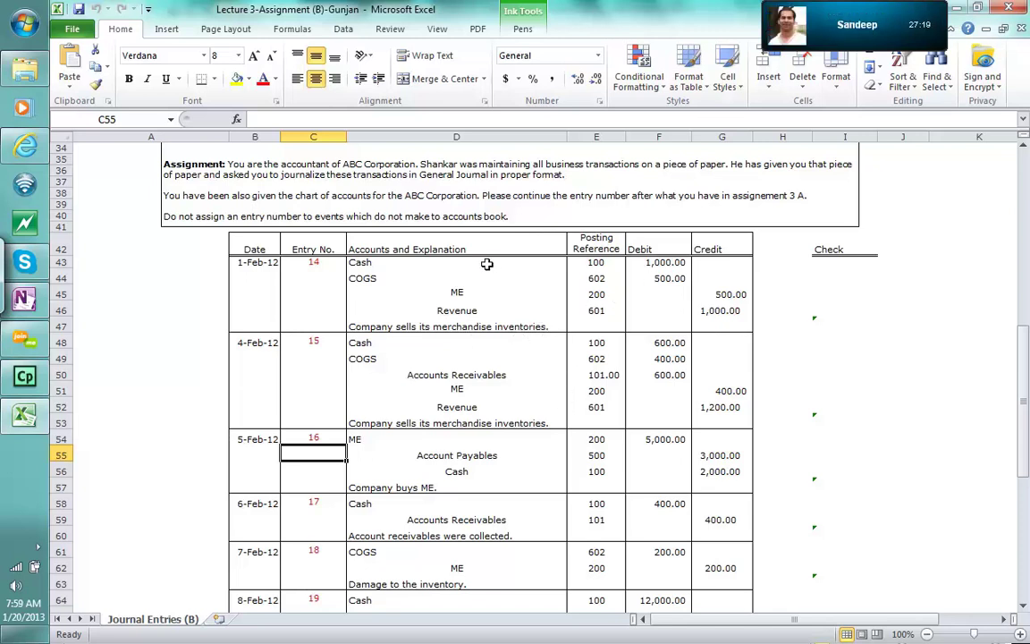
Step: Examine entry 14's Cash and Revenue accounts, the Cash posting reference, and the matching debit and credit amounts
{"action": "left_click", "coordinate": [400, 263]}
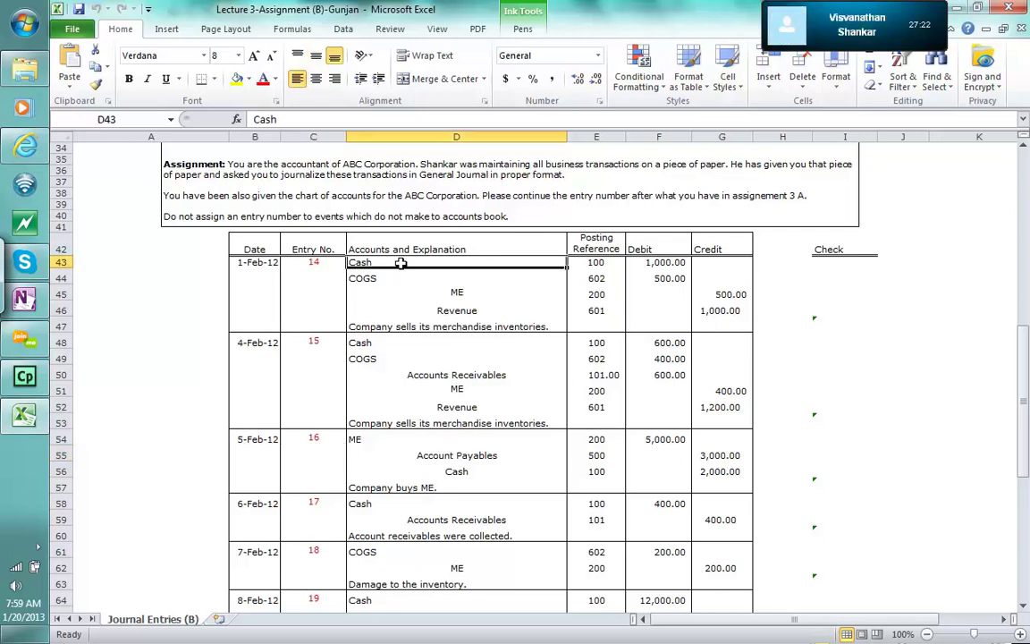
{"action": "left_click", "coordinate": [475, 309]}
{"action": "left_click", "coordinate": [430, 262]}
{"action": "left_click", "coordinate": [490, 313]}
{"action": "left_click", "coordinate": [593, 262]}
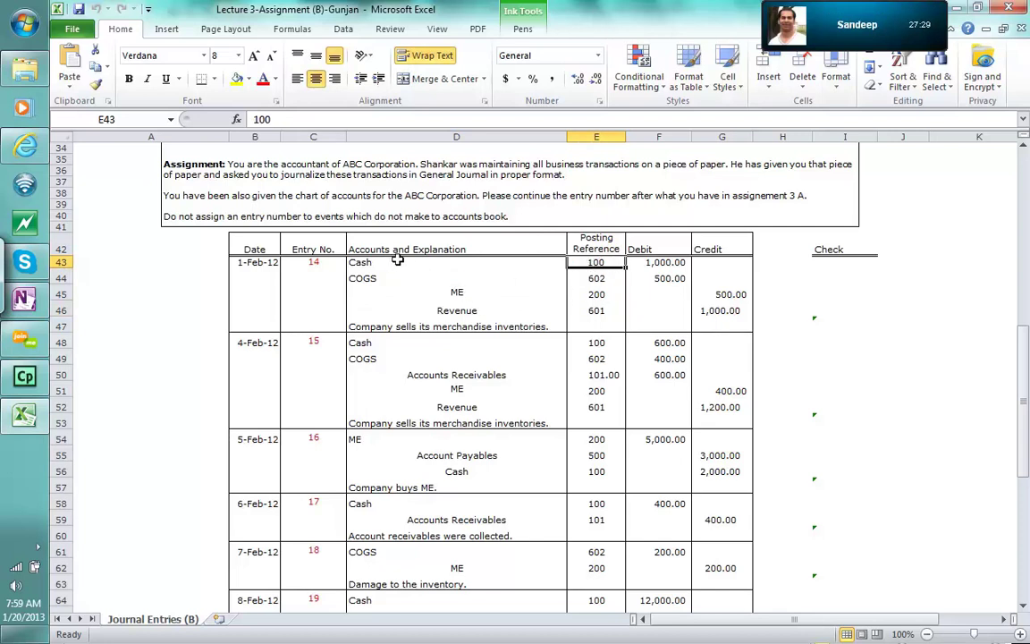
{"action": "left_click", "coordinate": [429, 262]}
{"action": "left_click", "coordinate": [478, 305]}
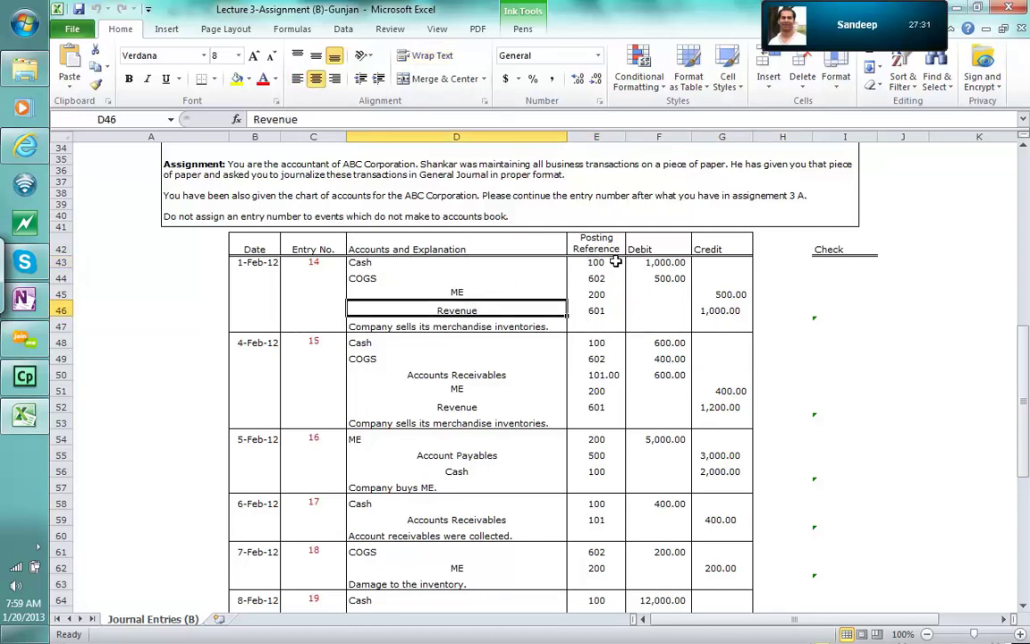
{"action": "left_click", "coordinate": [679, 262]}
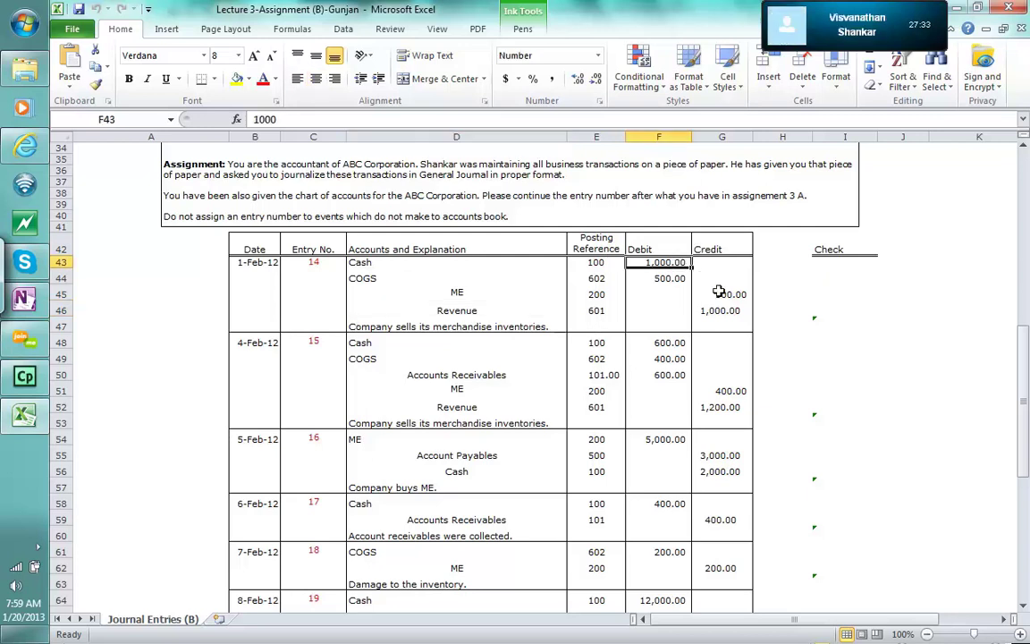
{"action": "left_click", "coordinate": [730, 310]}
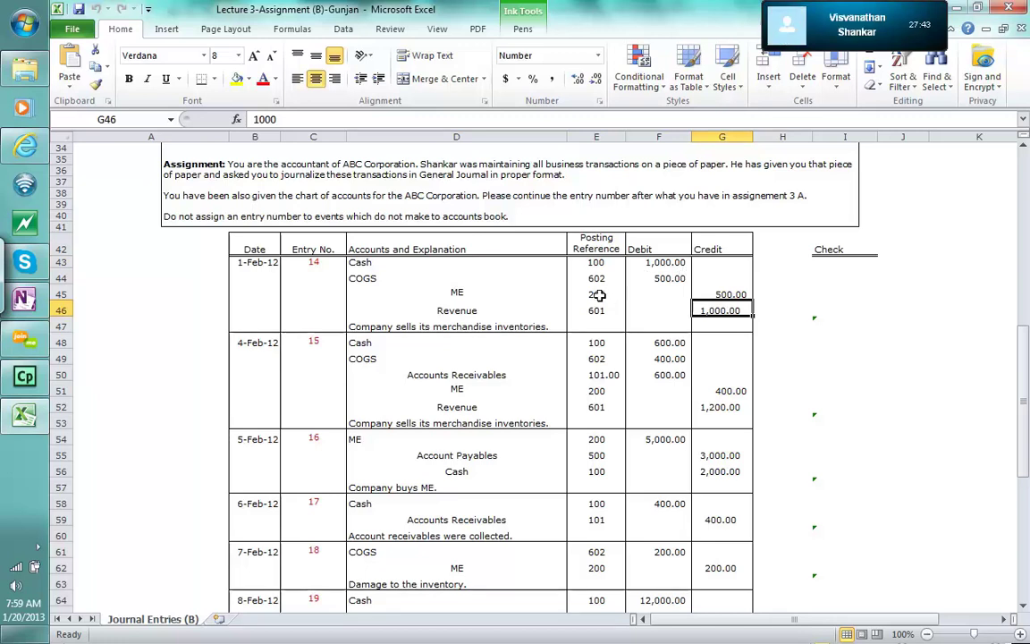
Step: Check entry 14's credited ME account with its amount and the debited COGS account
{"action": "left_click", "coordinate": [481, 294]}
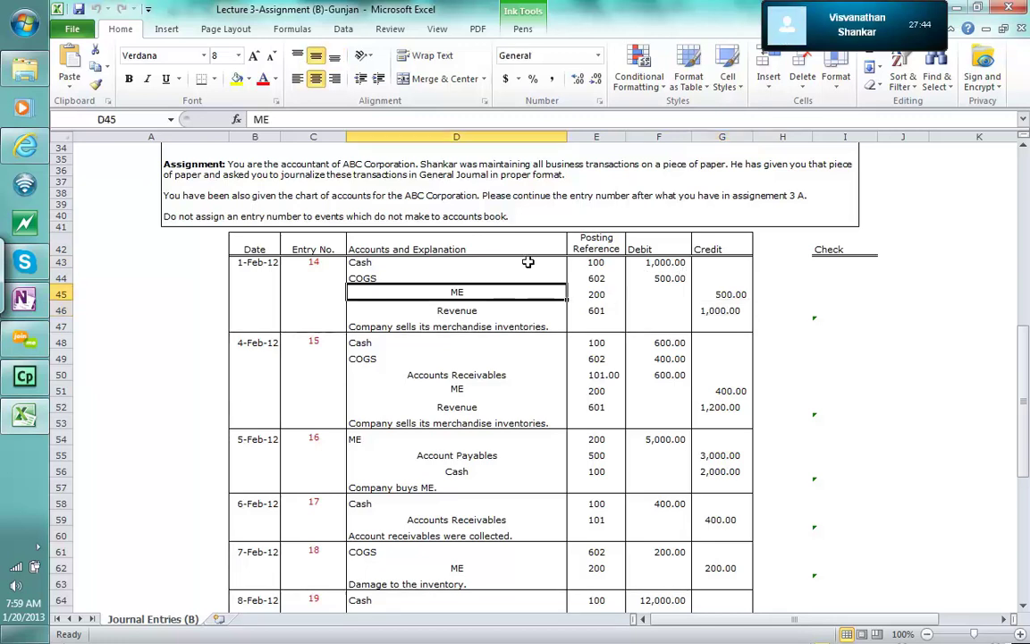
{"action": "left_click", "coordinate": [733, 294]}
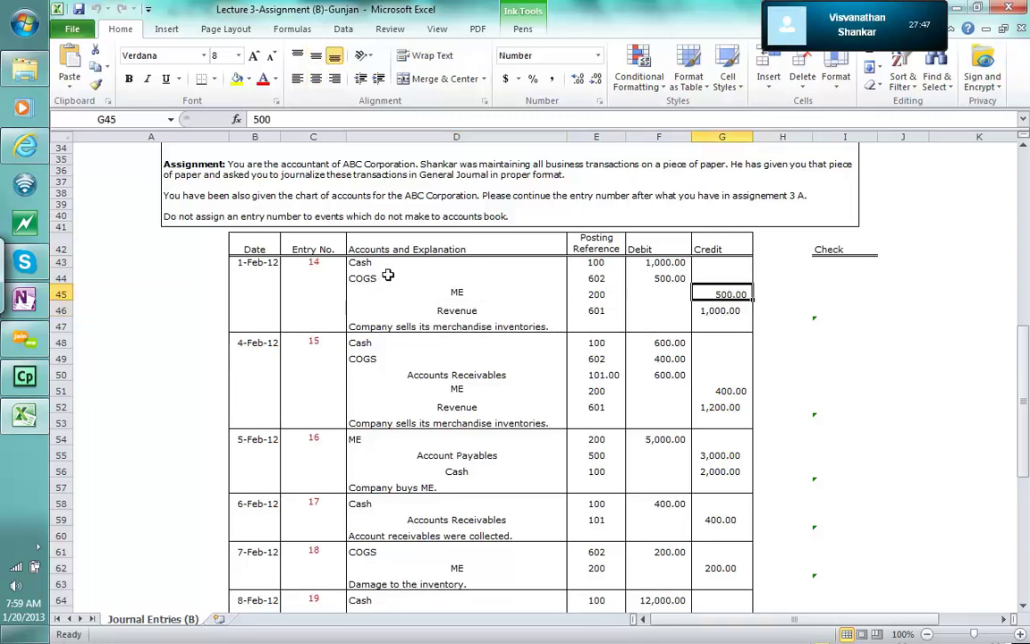
{"action": "left_click", "coordinate": [458, 274]}
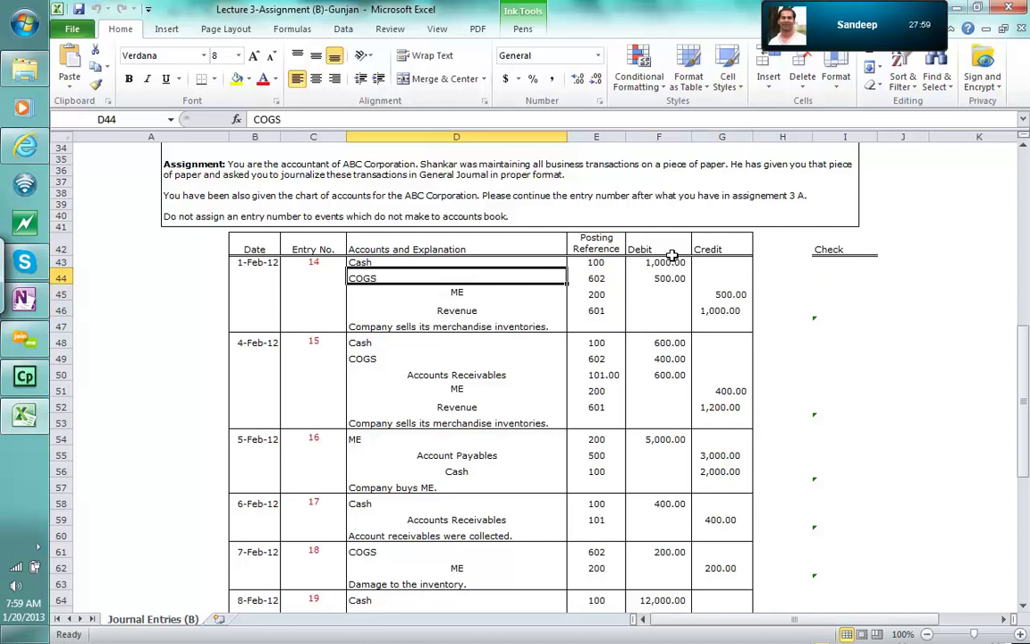
Step: Examine entry 20's payment to the supplier: the Account Payables line, its debit amount and the Cash credit amount
{"action": "left_click_drag", "start_coordinate": [1025, 404], "coordinate": [1025, 500]}
{"action": "left_click", "coordinate": [257, 377]}
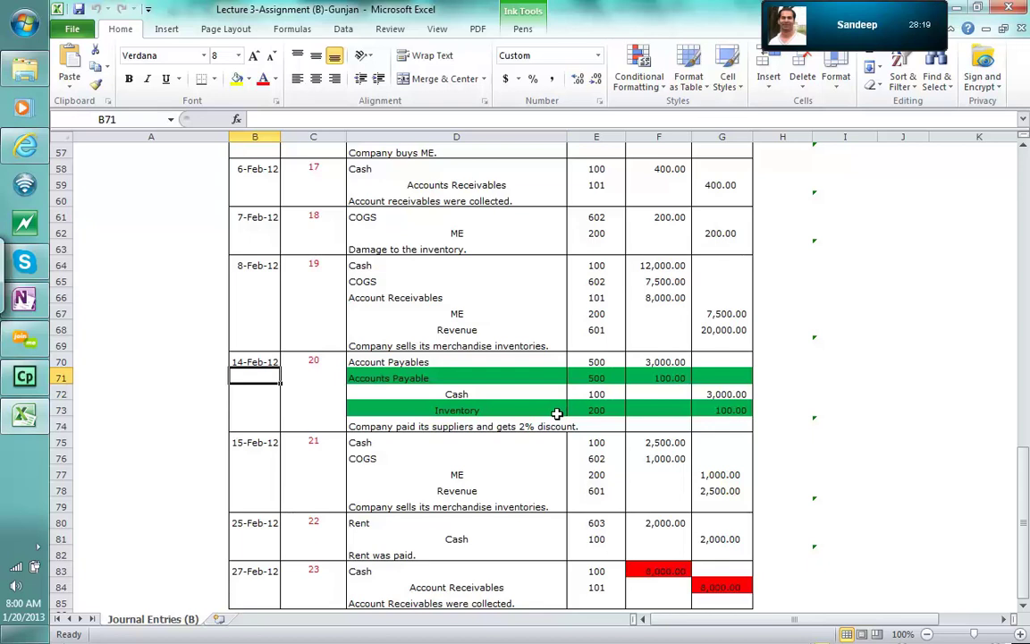
{"action": "left_click", "coordinate": [558, 358]}
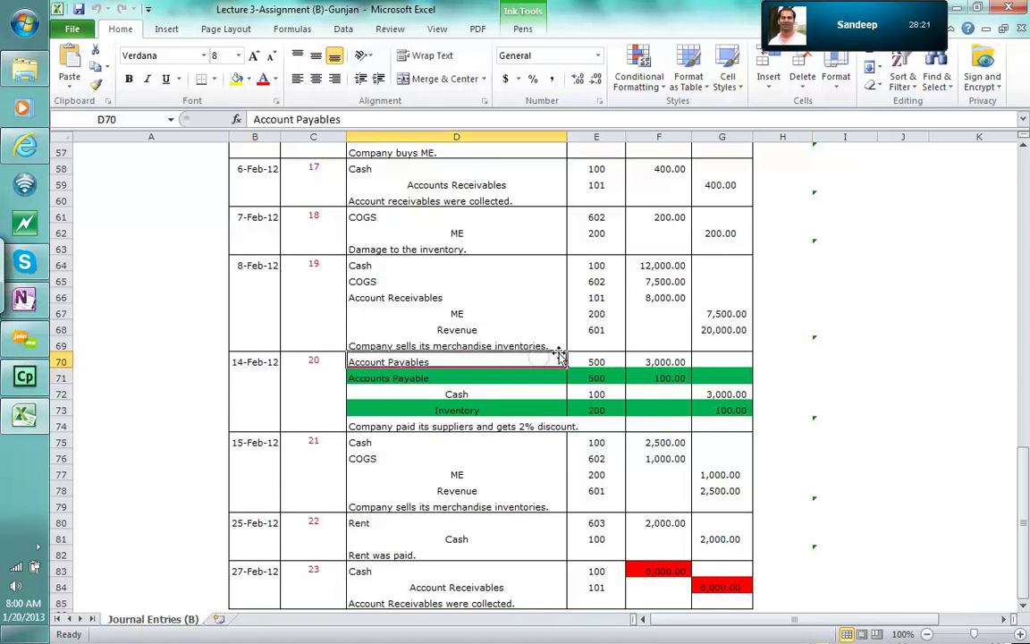
{"action": "left_click", "coordinate": [672, 360]}
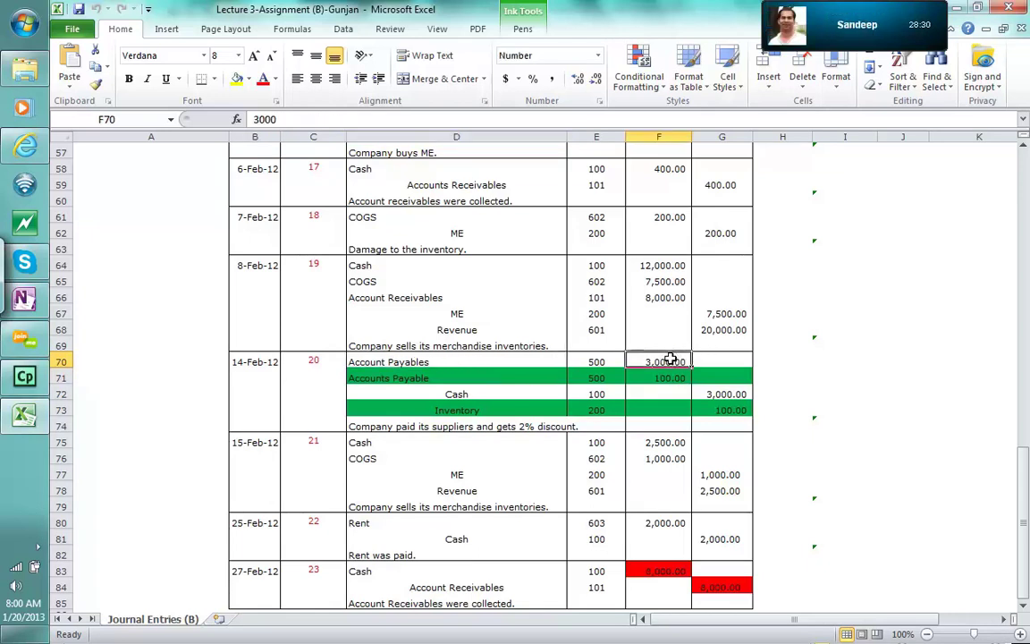
{"action": "left_click", "coordinate": [725, 394]}
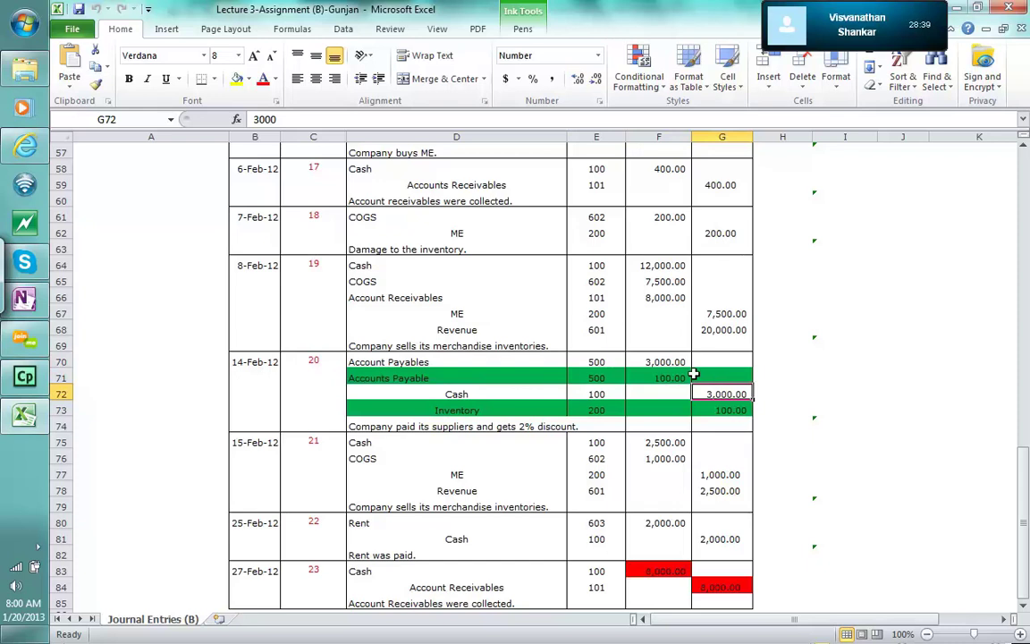
Step: Review entry 20's green-highlighted Accounts Payable and Inventory lines and their amounts for the 2% supplier discount
{"action": "left_click", "coordinate": [471, 377]}
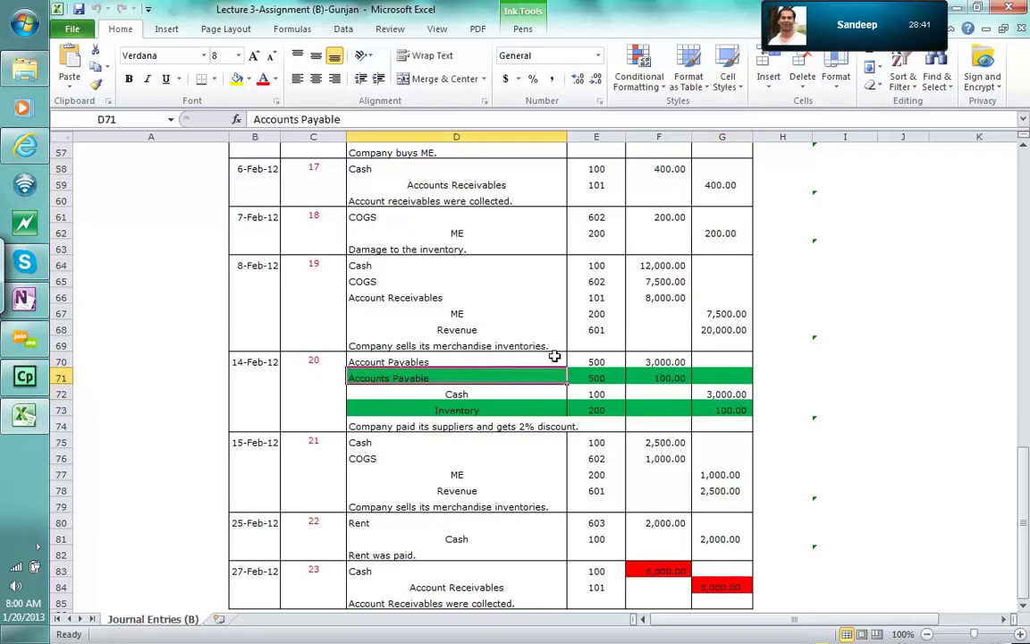
{"action": "left_click", "coordinate": [667, 377]}
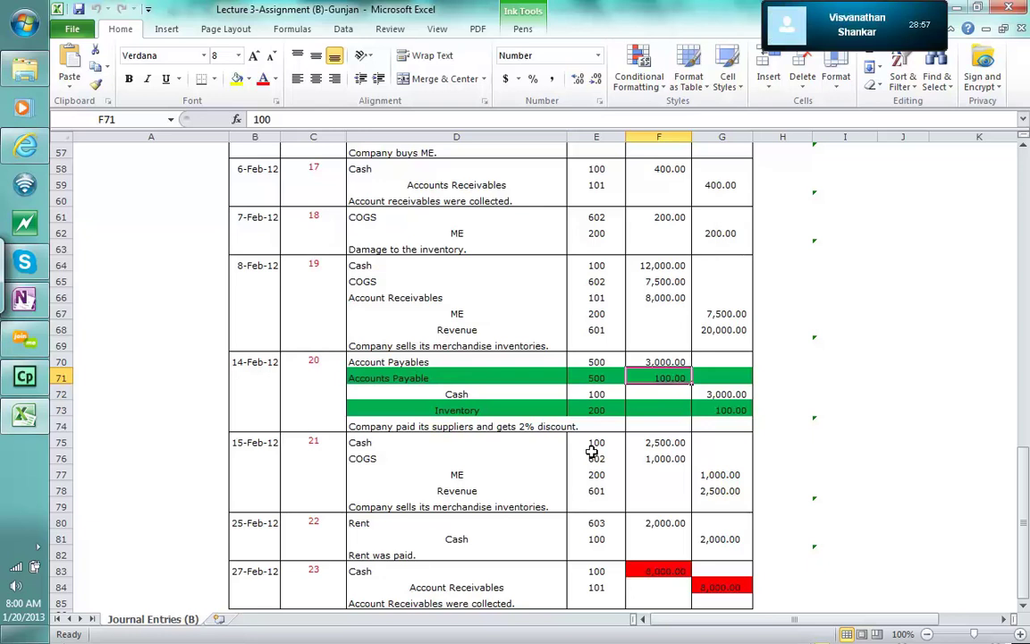
{"action": "left_click", "coordinate": [530, 404]}
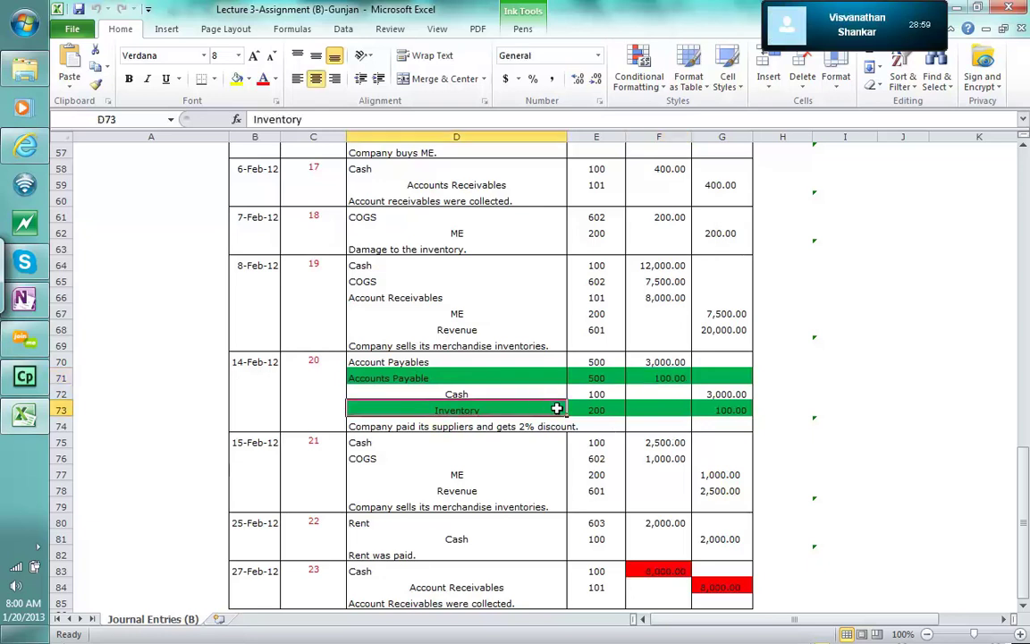
{"action": "left_click", "coordinate": [728, 412]}
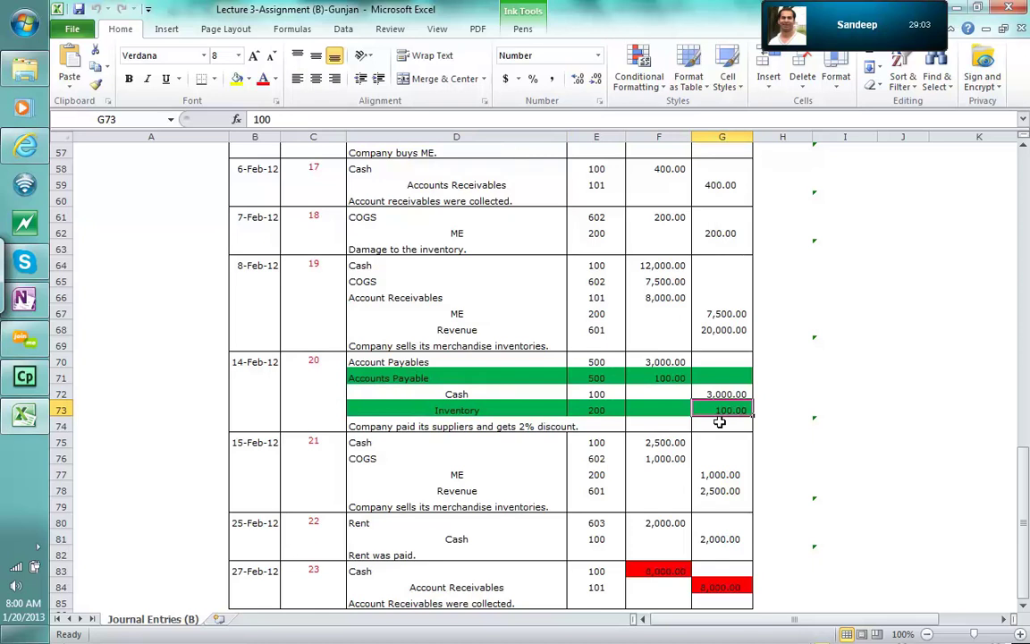
{"action": "left_click", "coordinate": [761, 358]}
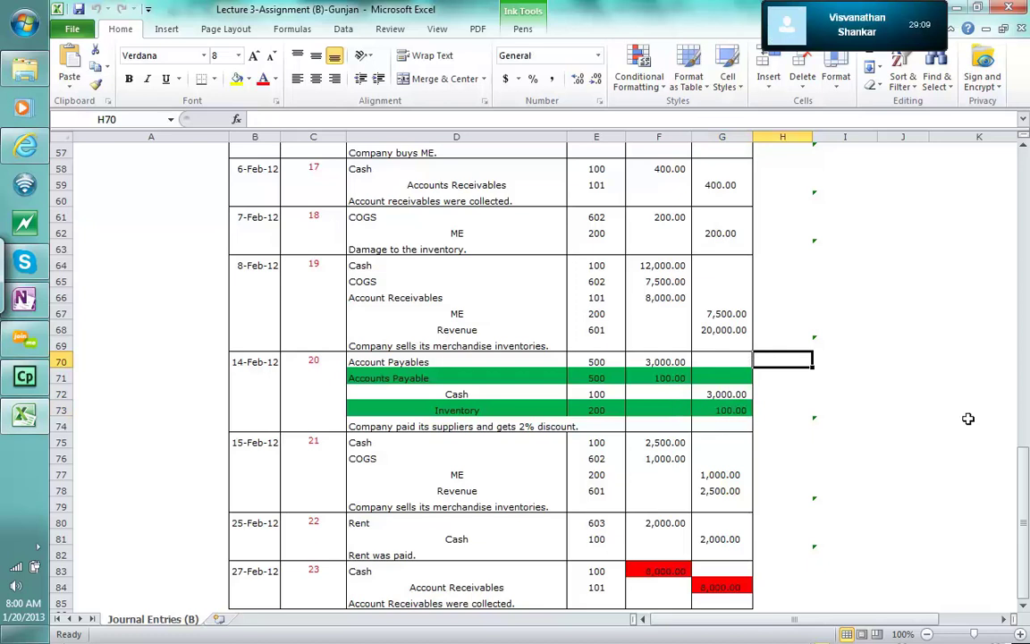
Step: Look back over the February journal entries and assignment instructions, and close the assignment (B) workbook
{"action": "scroll", "coordinate": [968, 418], "scroll_direction": "down", "scroll_amount": 3}
{"action": "scroll", "coordinate": [784, 515], "scroll_direction": "up", "scroll_amount": 4}
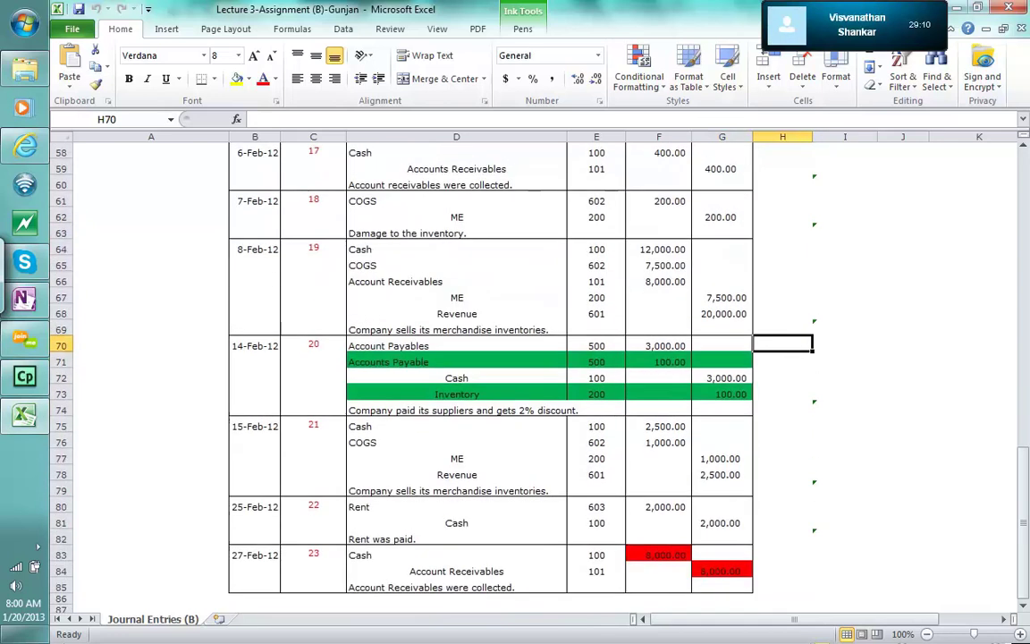
{"action": "scroll", "coordinate": [848, 427], "scroll_direction": "up", "scroll_amount": 4}
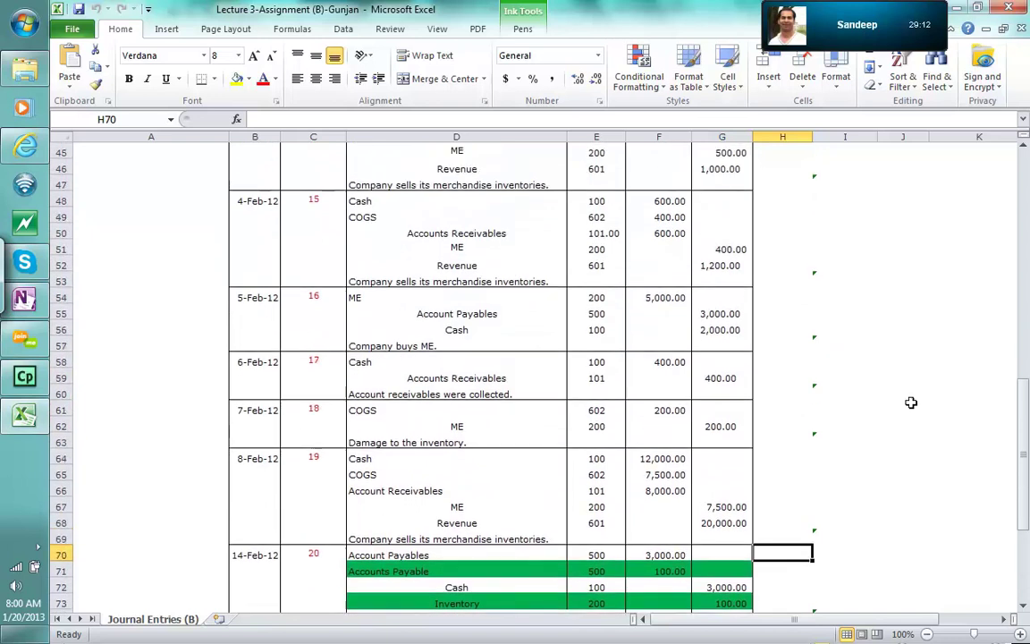
{"action": "scroll", "coordinate": [983, 377], "scroll_direction": "up", "scroll_amount": 5}
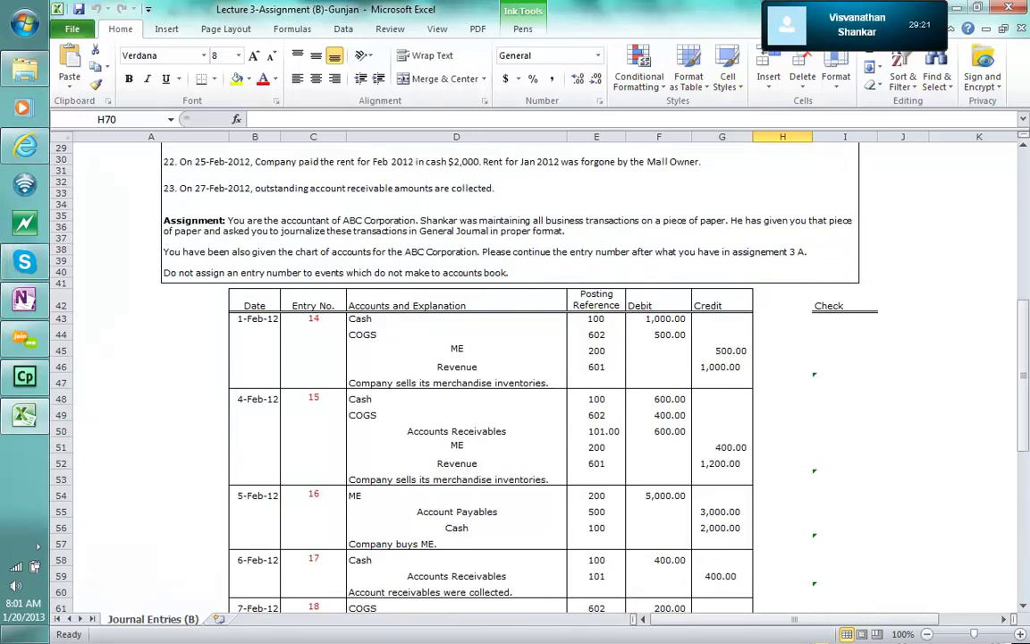
{"action": "left_click_drag", "start_coordinate": [1027, 342], "coordinate": [1013, 453]}
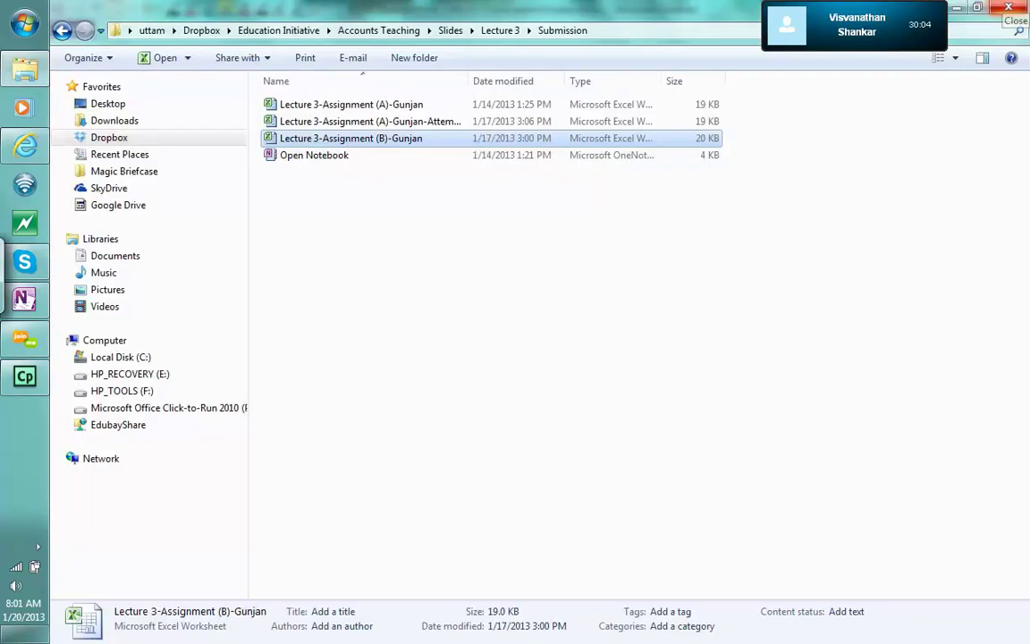
Step: Look through the files in the Lecture 3 folder and return to its Submission folder
{"action": "left_click", "coordinate": [498, 30]}
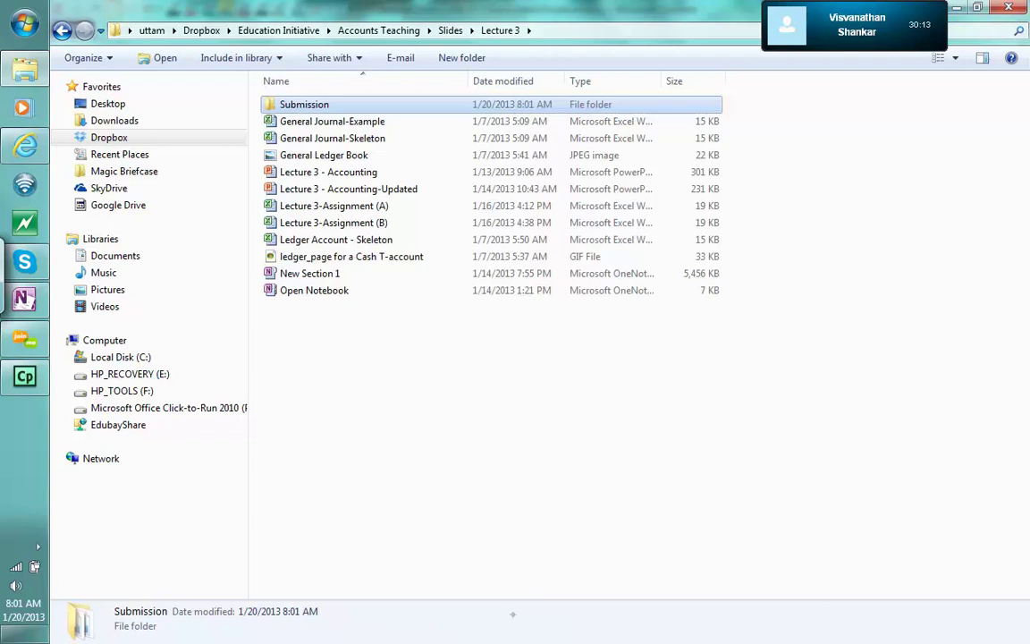
{"action": "left_click", "coordinate": [577, 516]}
{"action": "key", "text": "alt+Left"}
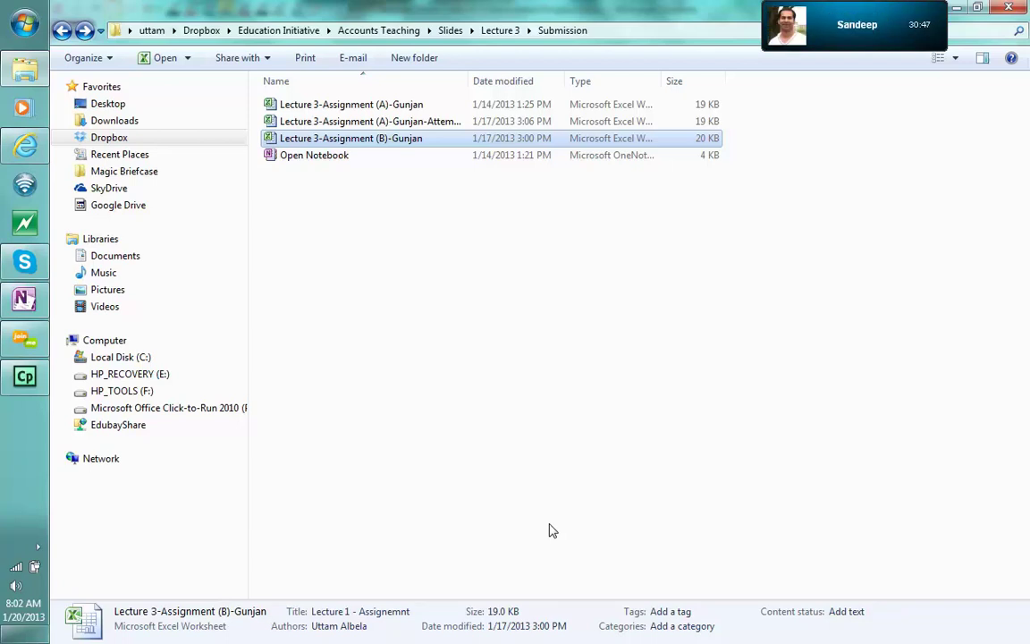
Step: Switch to the lecture slides in OneNote and show slide 3, "What we discussed in last class?"
{"action": "left_click", "coordinate": [24, 298]}
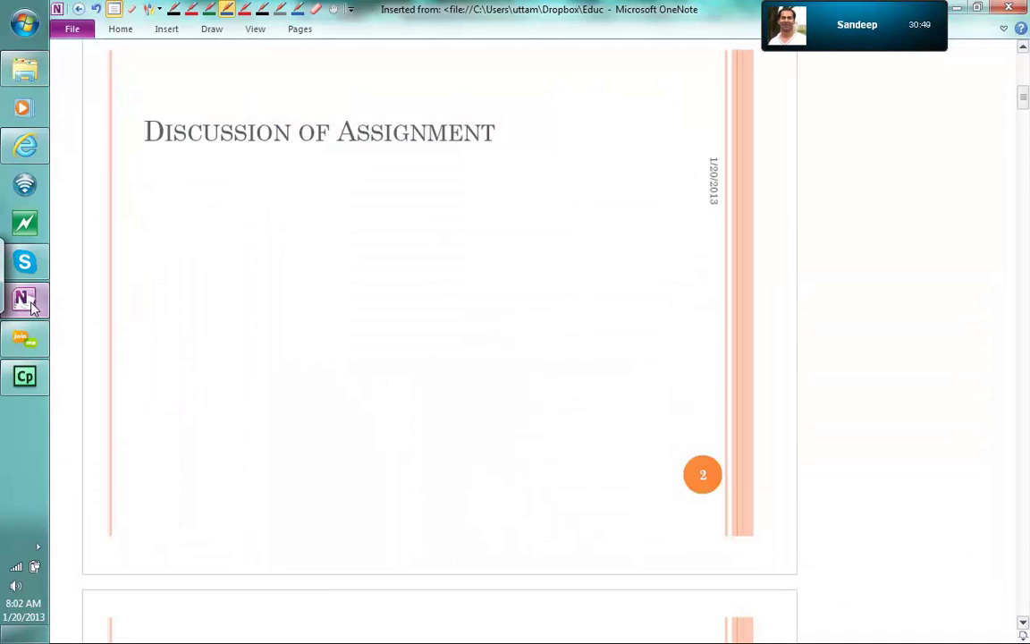
{"action": "scroll", "coordinate": [791, 345], "scroll_direction": "down", "scroll_amount": 5}
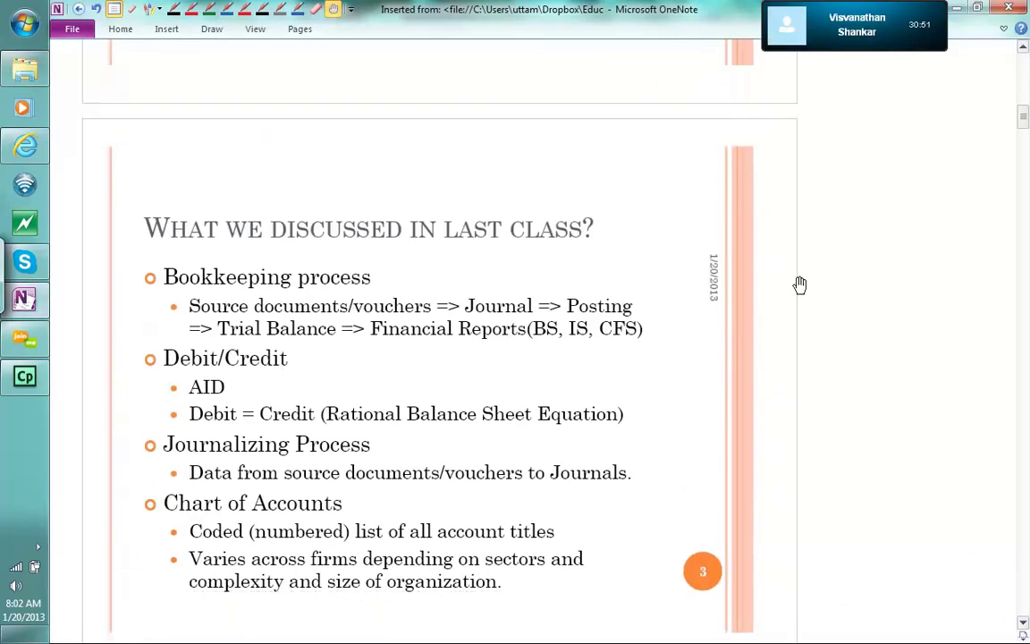
{"action": "left_click_drag", "start_coordinate": [787, 530], "coordinate": [802, 427]}
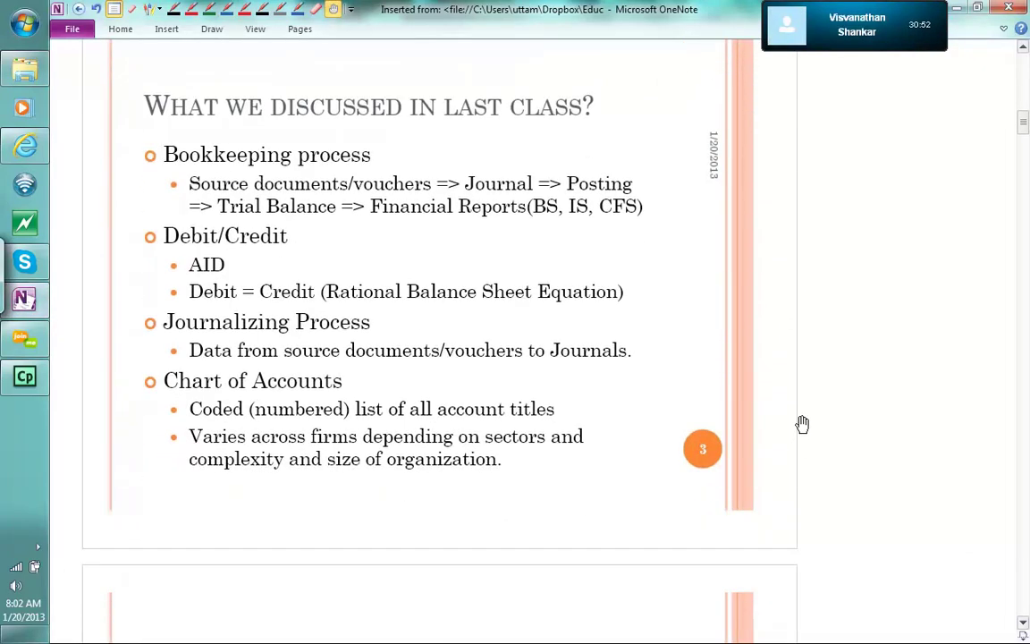